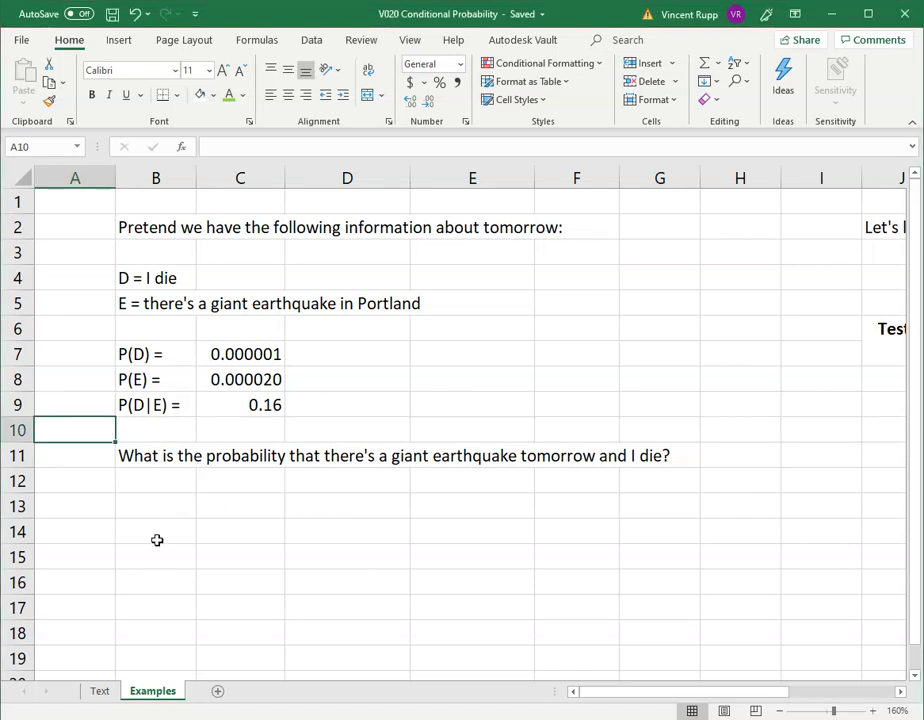
Step: Review the formulas behind the P(D) and P(E) values without changing them
click(155, 508)
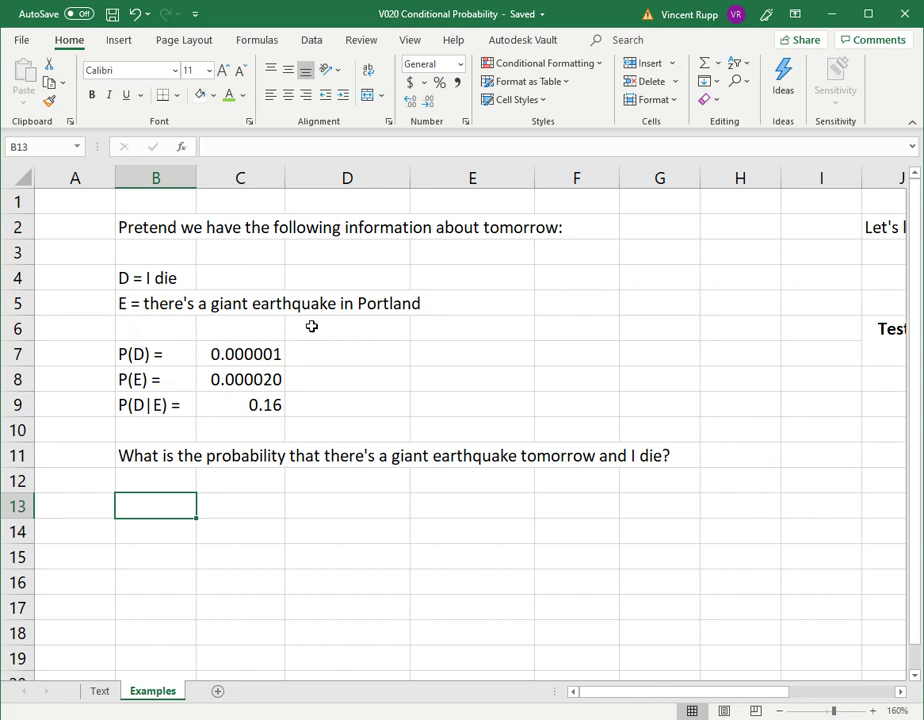
click(264, 362)
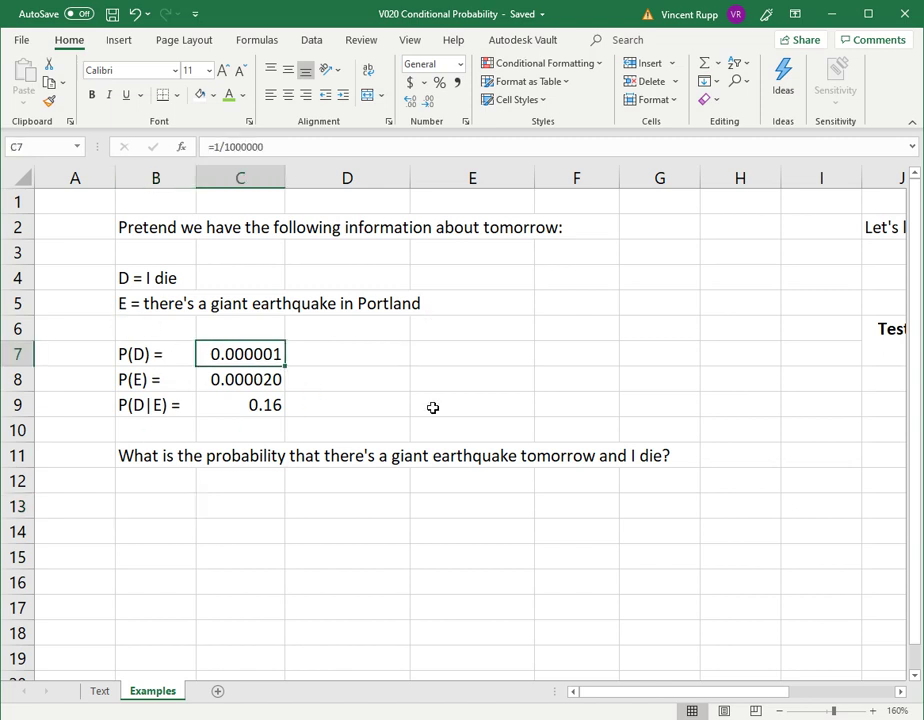
click(291, 147)
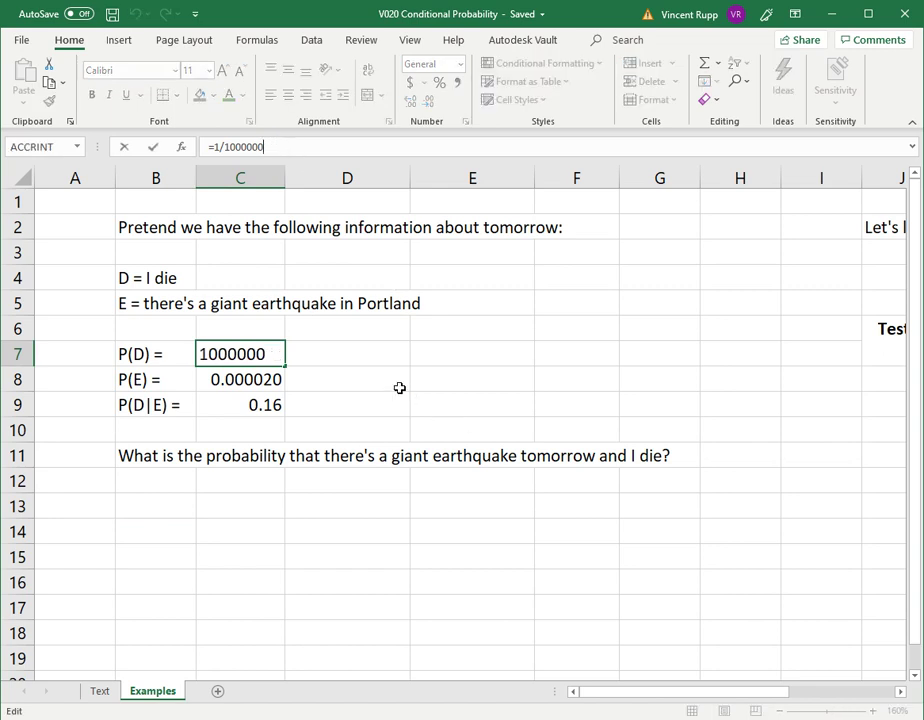
key(Escape)
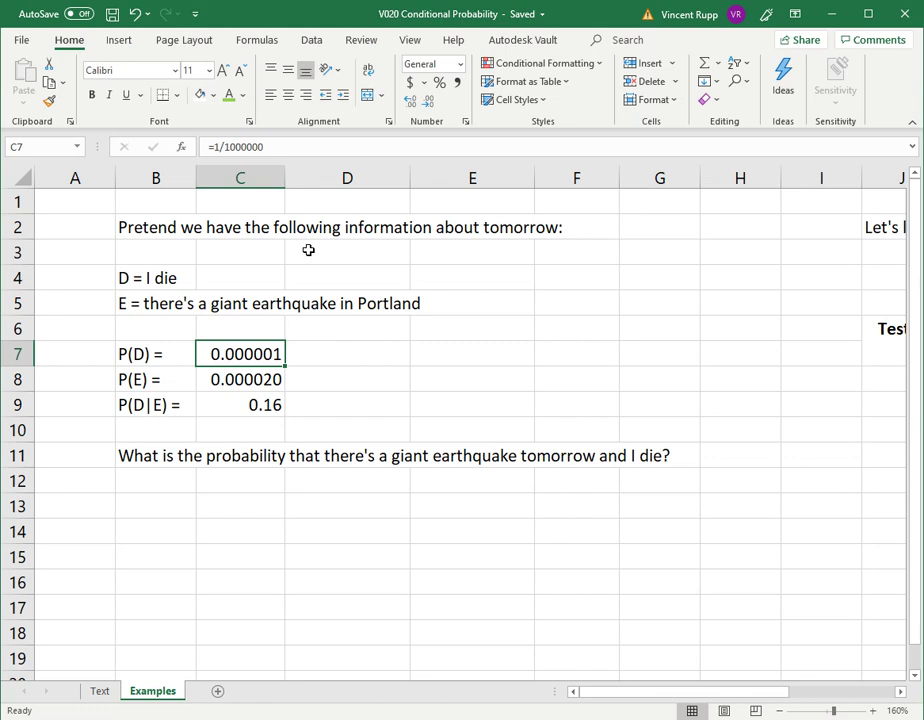
key(Down)
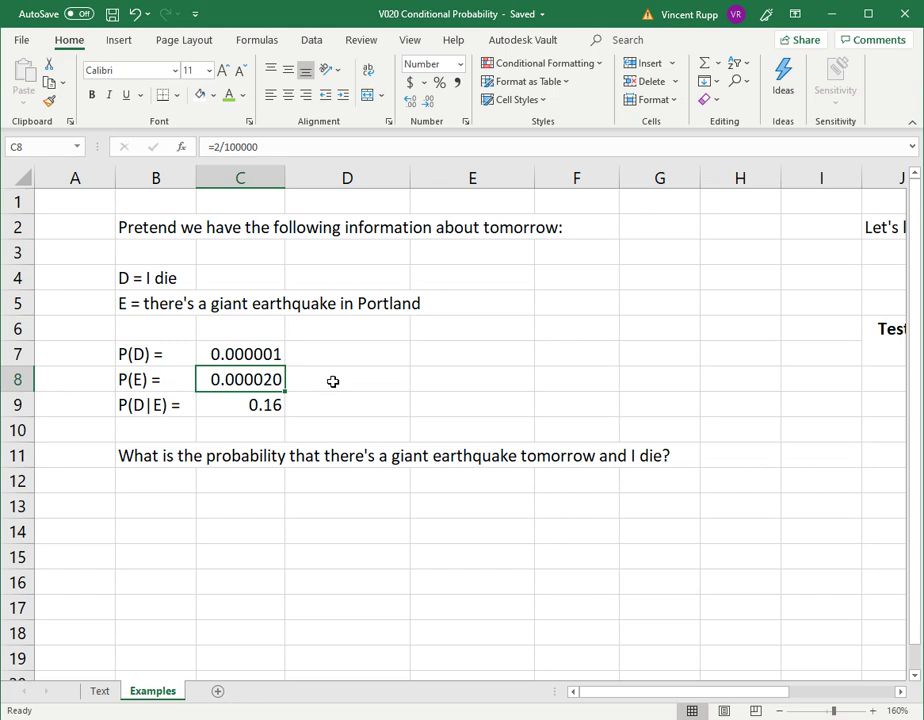
click(140, 405)
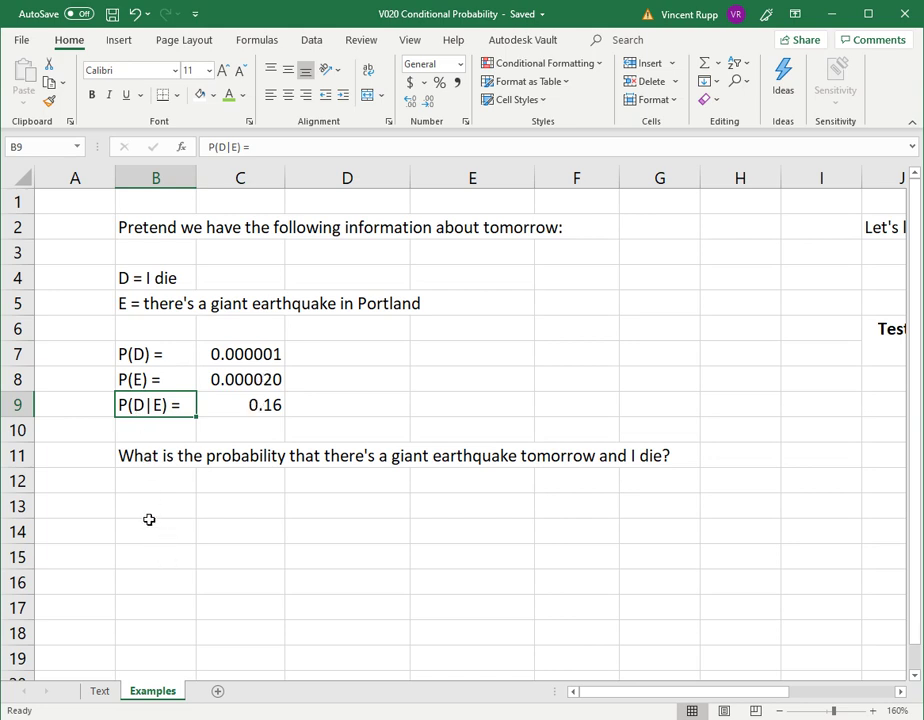
Step: Enter the label 'P(E and D)' in B12 under the earthquake question
click(147, 458)
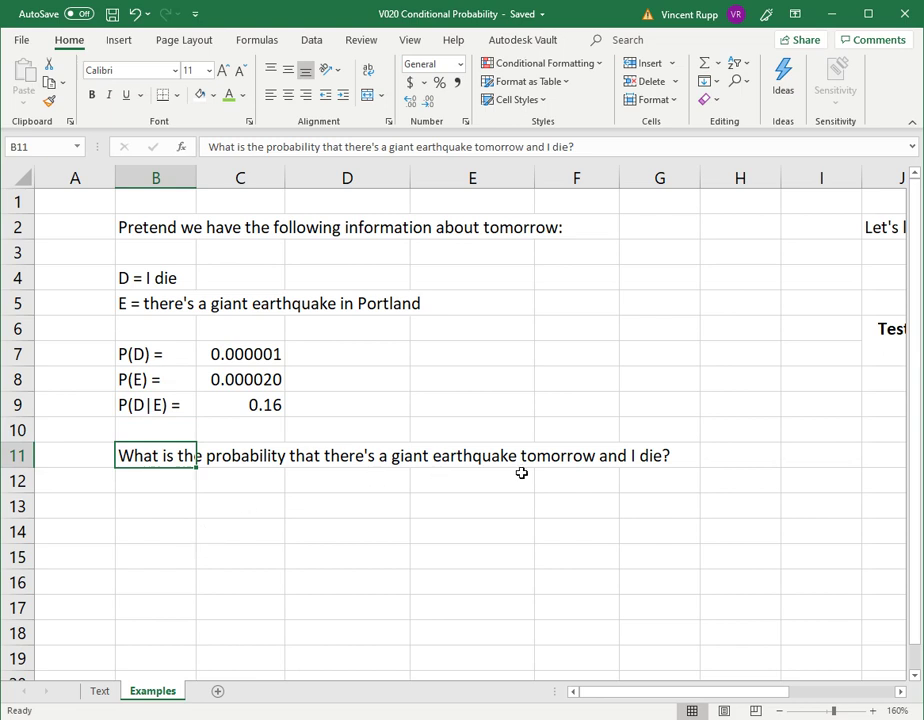
click(154, 488)
text(P)
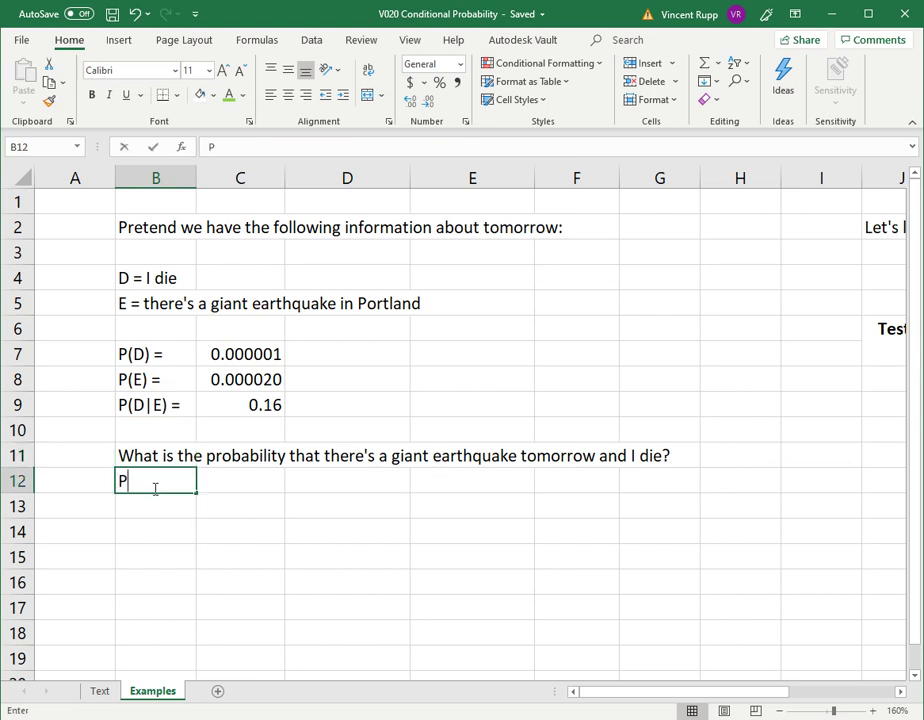
text((D)
key(BackSpace)
text(E and D))
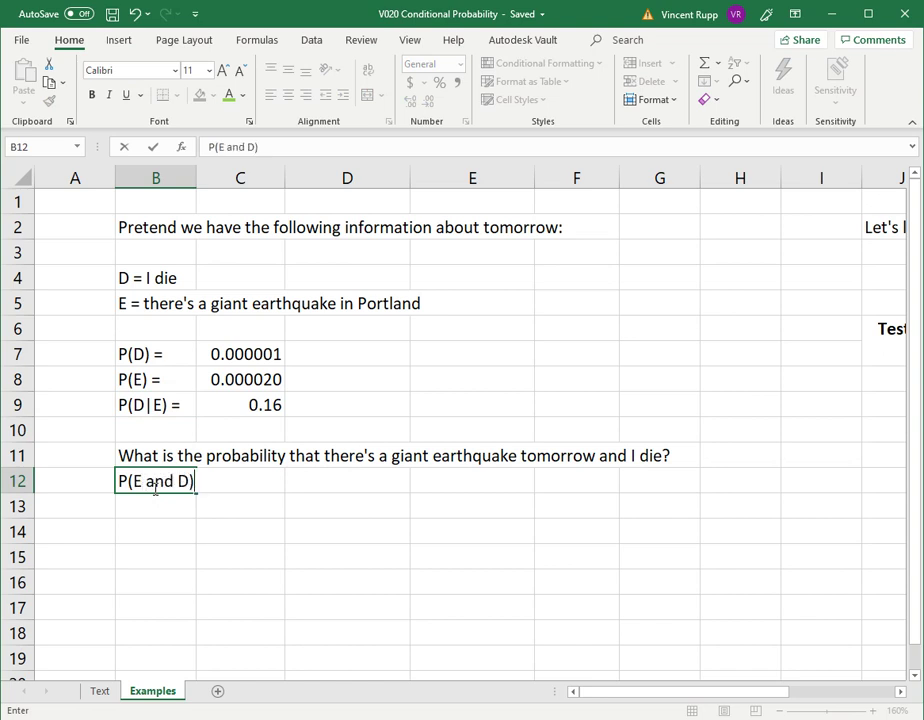
key(Return)
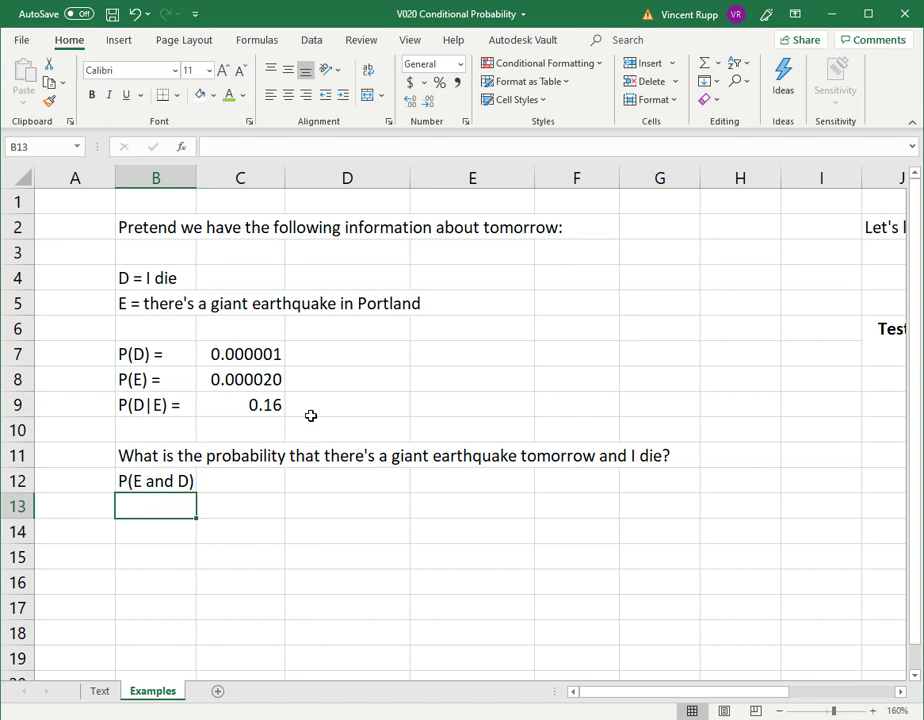
Step: Extend the B12 label to read 'P(E and D) = P(E)*P(D|E)'
drag(273, 358, 254, 377)
text(f)
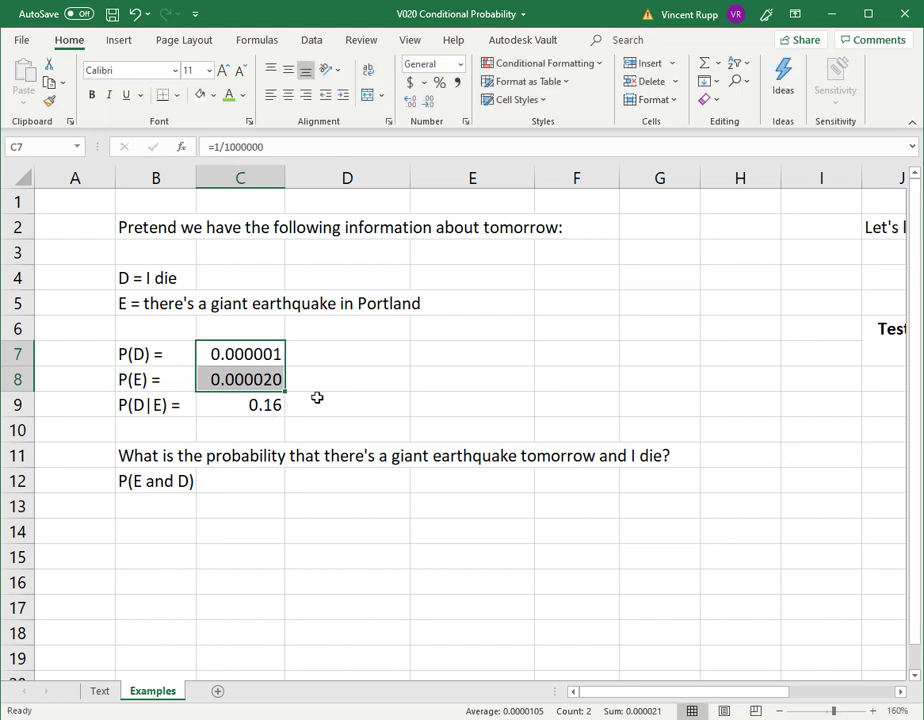
click(241, 480)
key(Left)
key(F2)
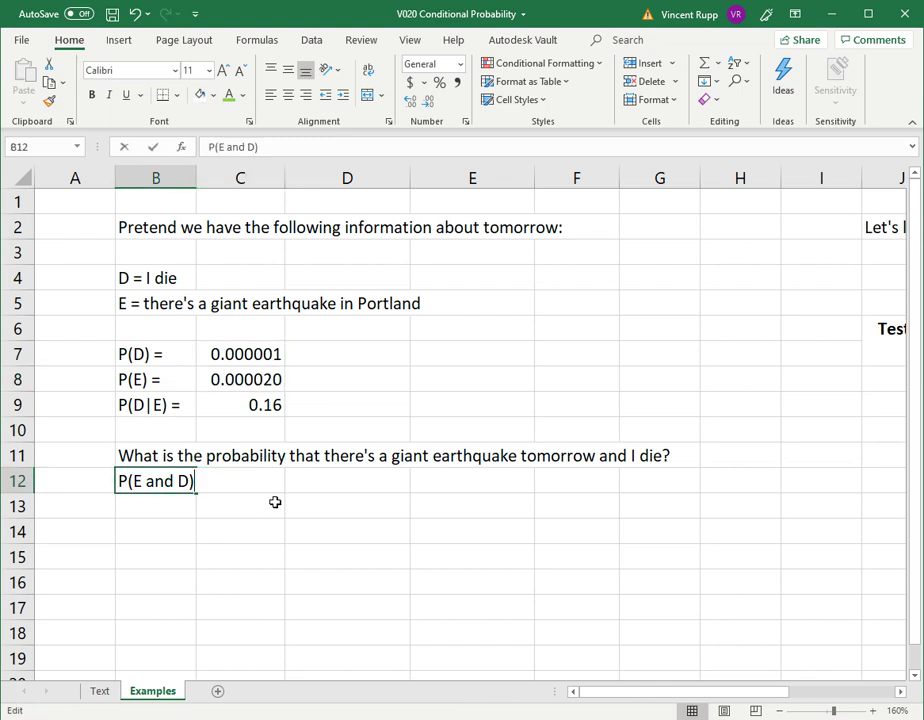
text(= )
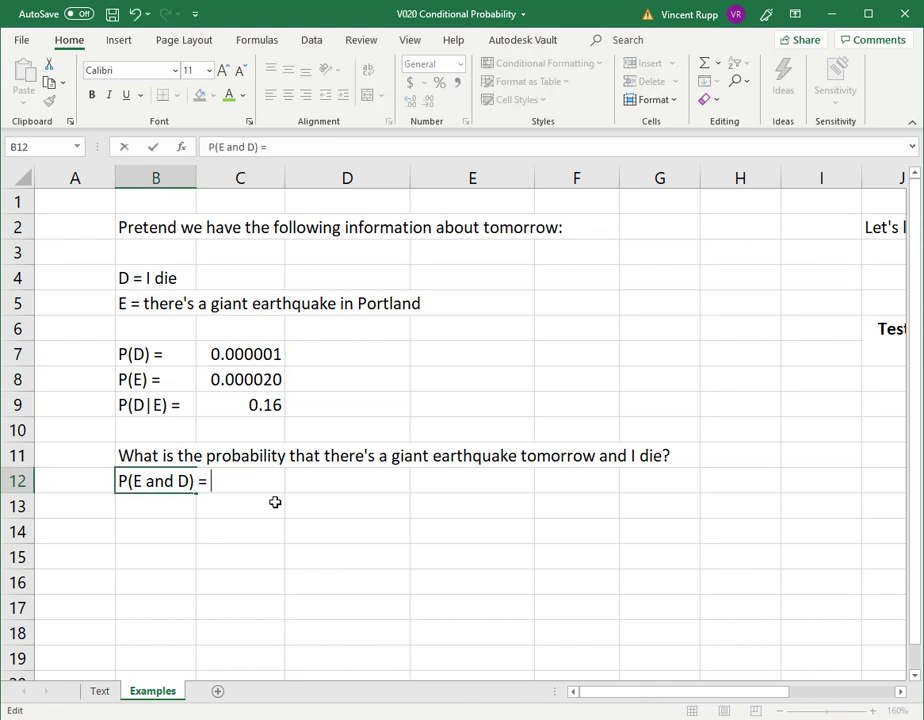
text( P(E)*P)
key(BackSpace)
key(BackSpace)
key(BackSpace)
text((E)*)
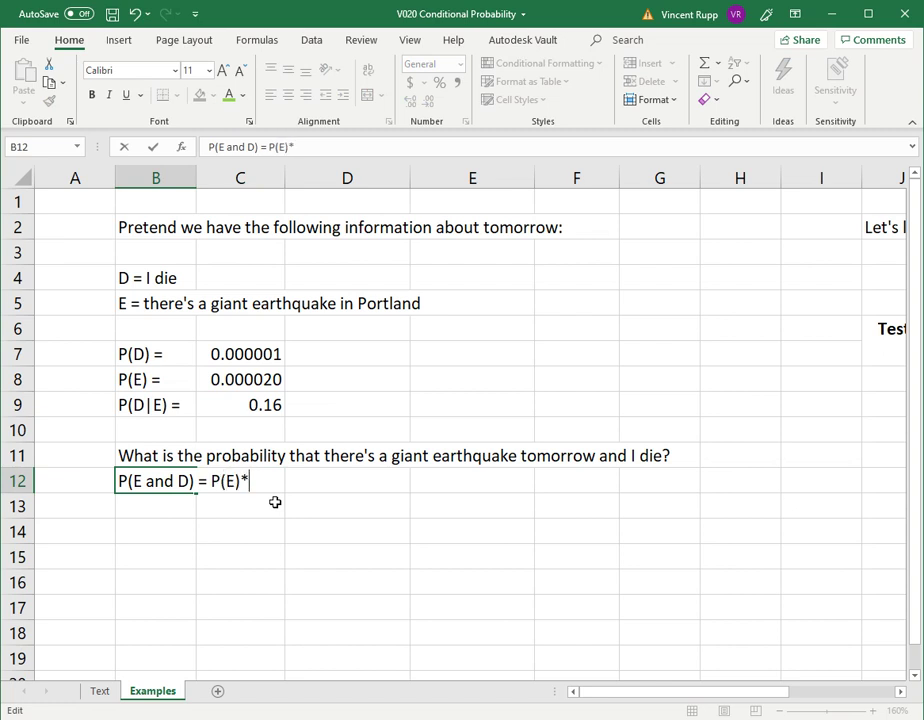
text(P(D|E)
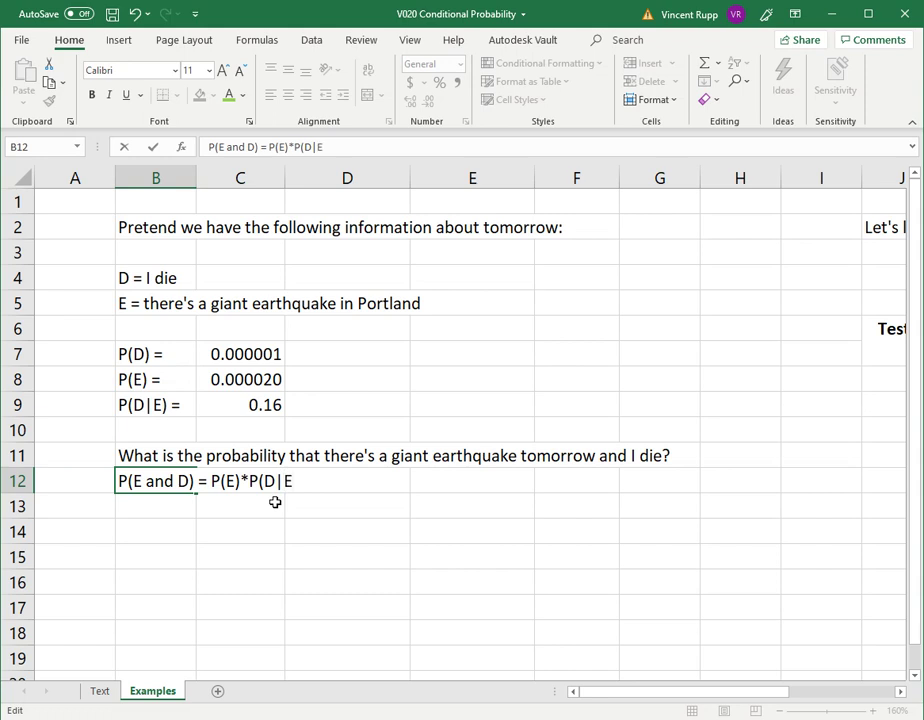
key(Return)
key(Up)
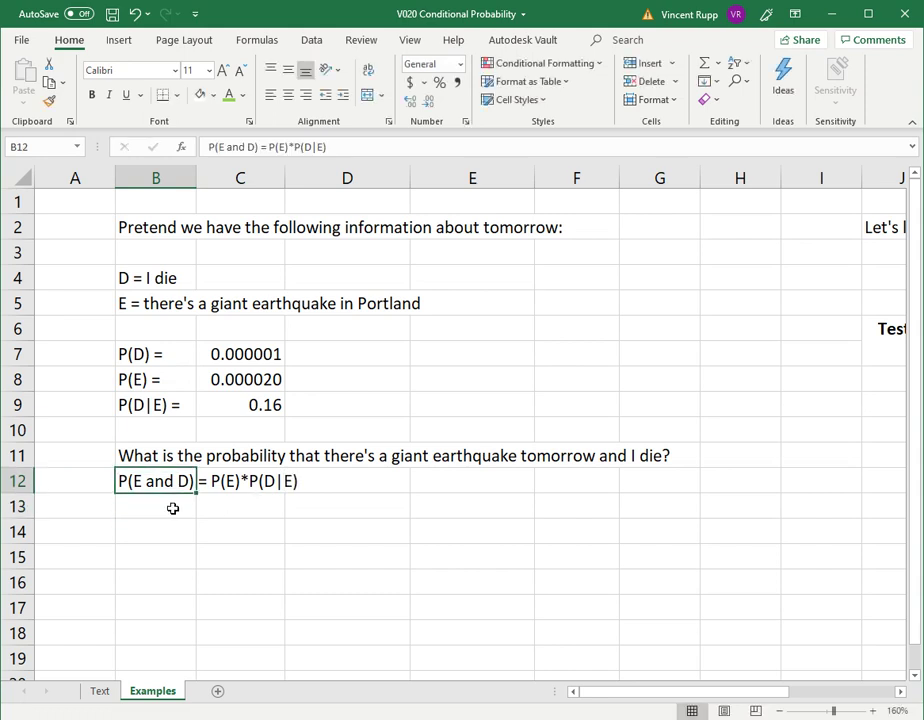
Step: Enter =C8*C9 in C13, multiplying P(E) by P(D|E) to get 3.2E-06
click(233, 513)
text(=)
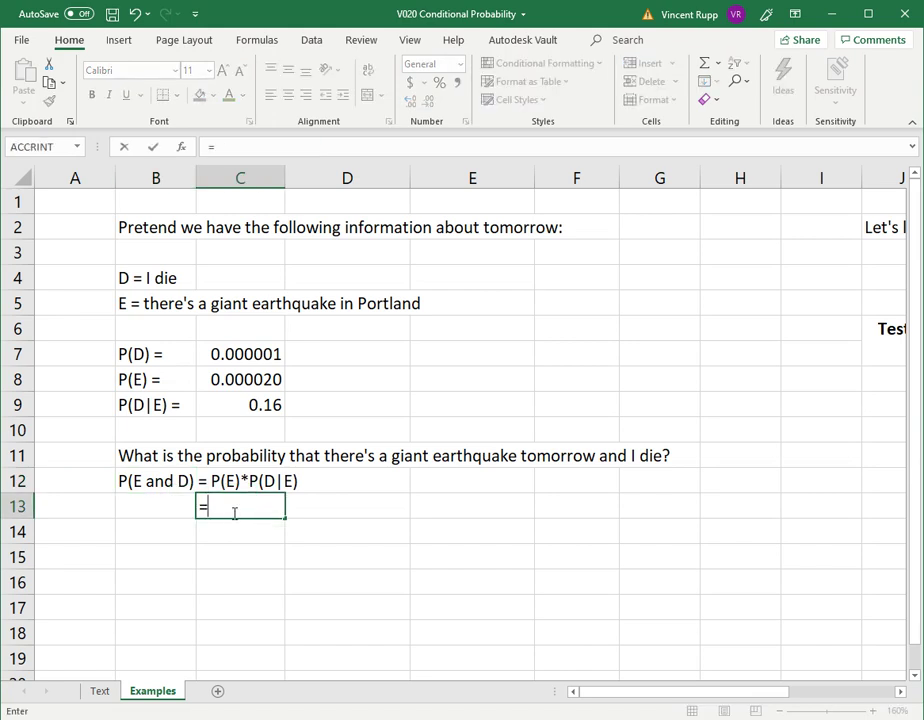
click(236, 381)
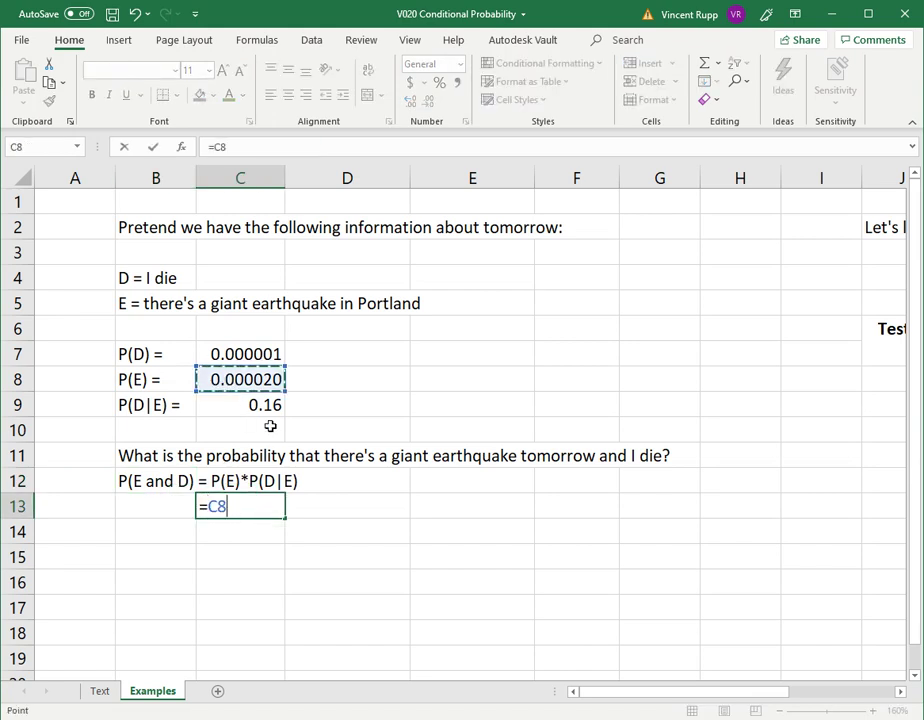
text(*)
click(266, 405)
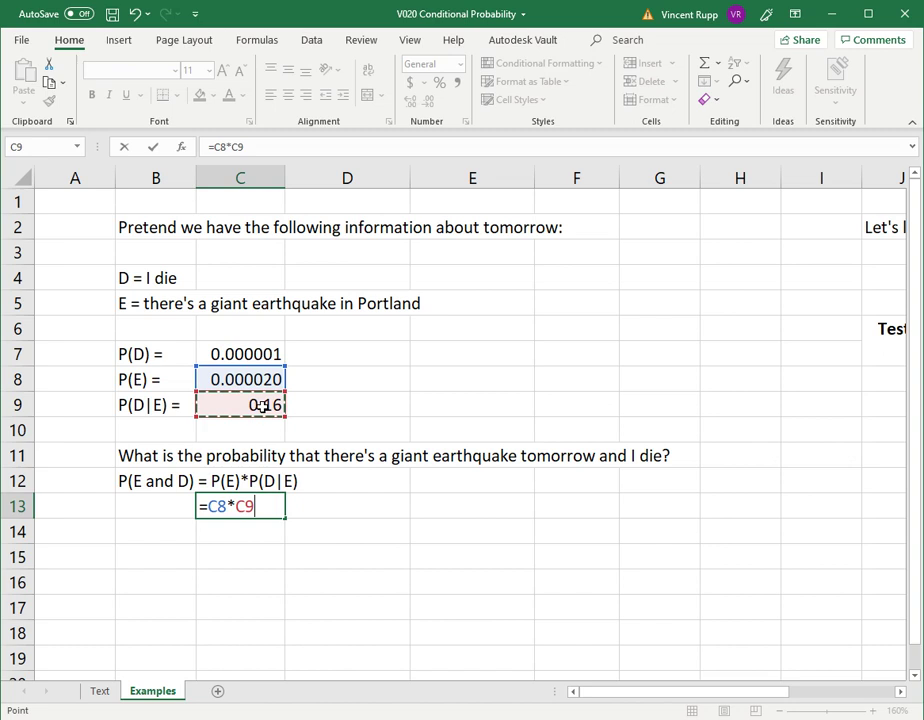
key(Return)
key(Up)
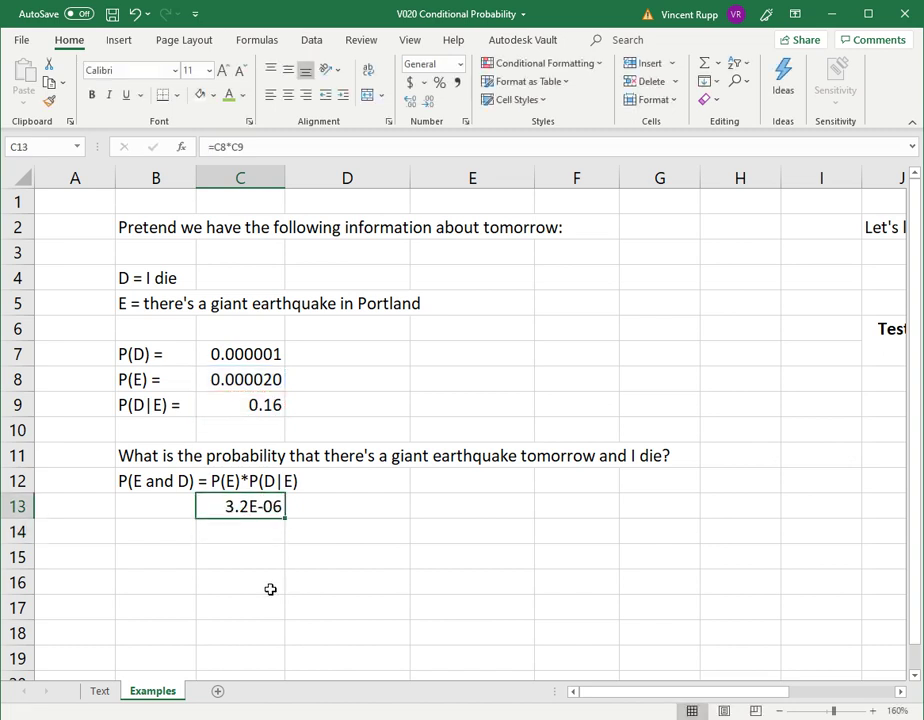
Step: Format C13 as Number with extra decimals so it reads 0.0000032
click(257, 535)
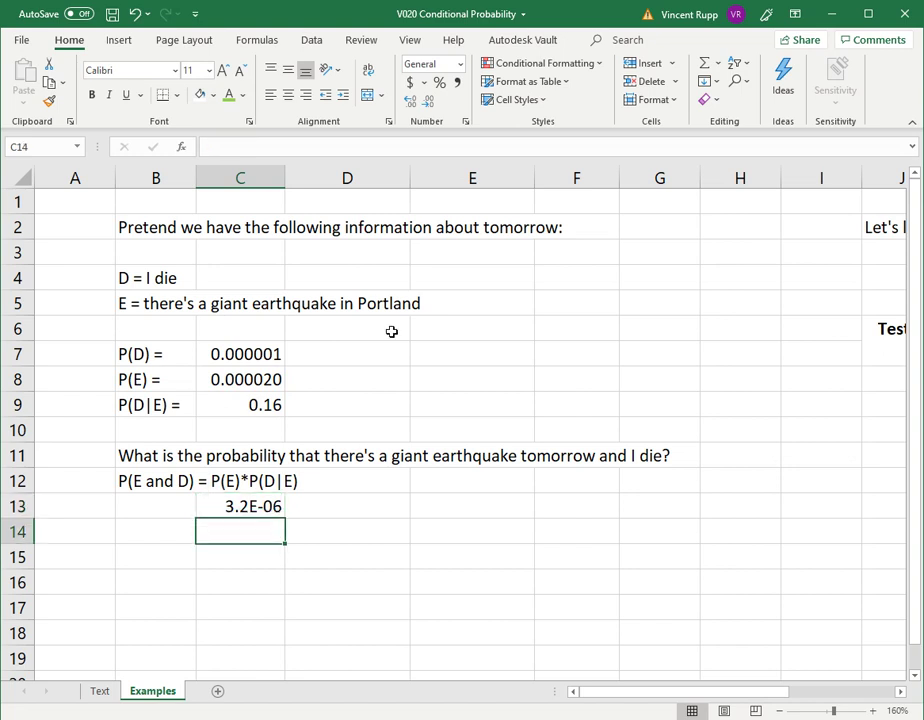
key(Up)
click(461, 65)
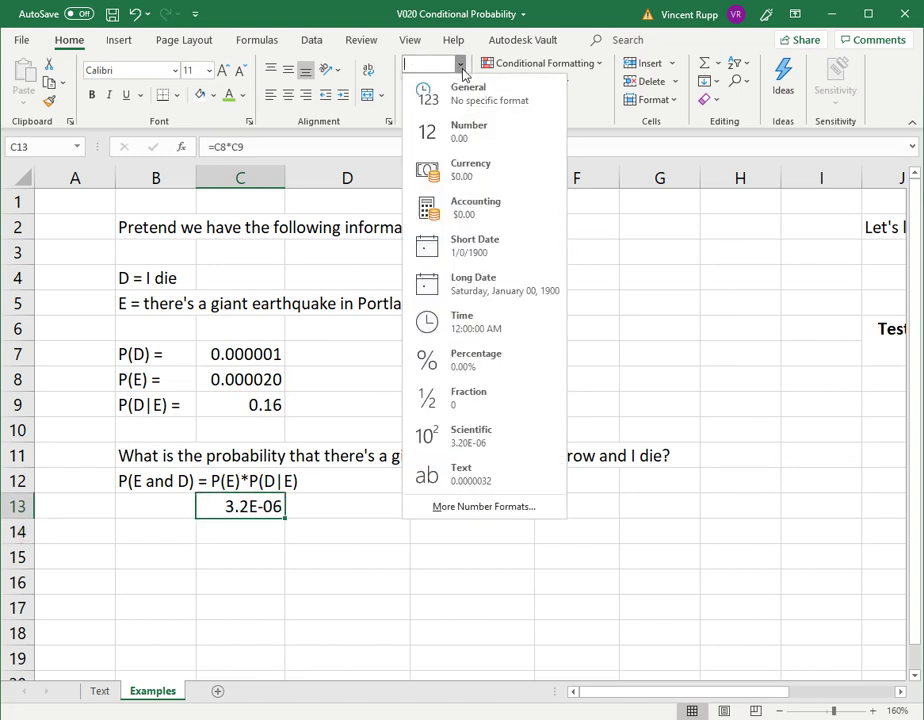
click(472, 124)
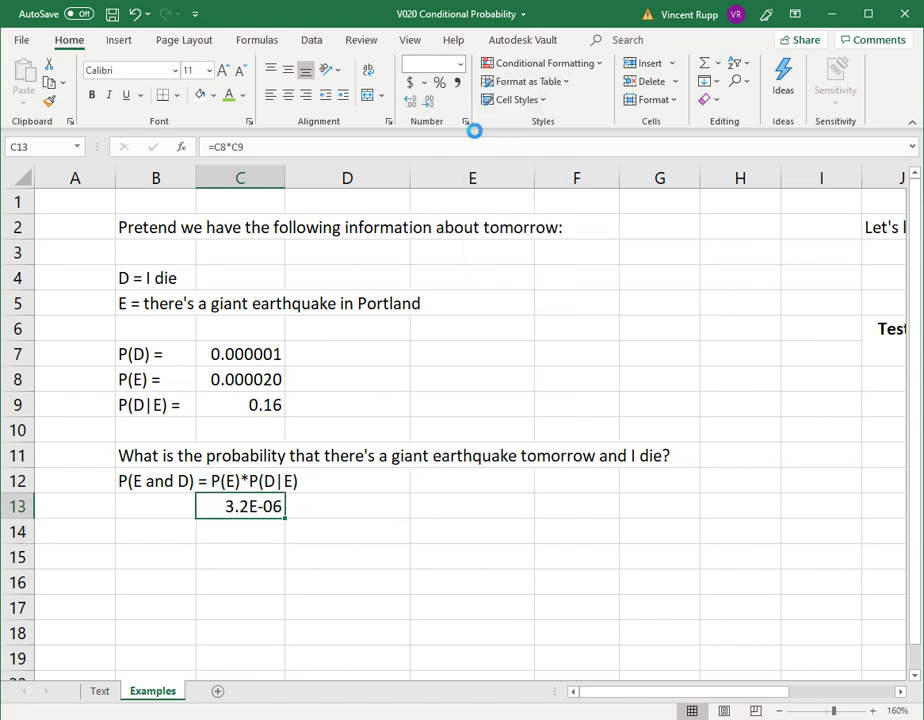
click(409, 101)
click(409, 101)
click(409, 101)
click(409, 101)
click(409, 101)
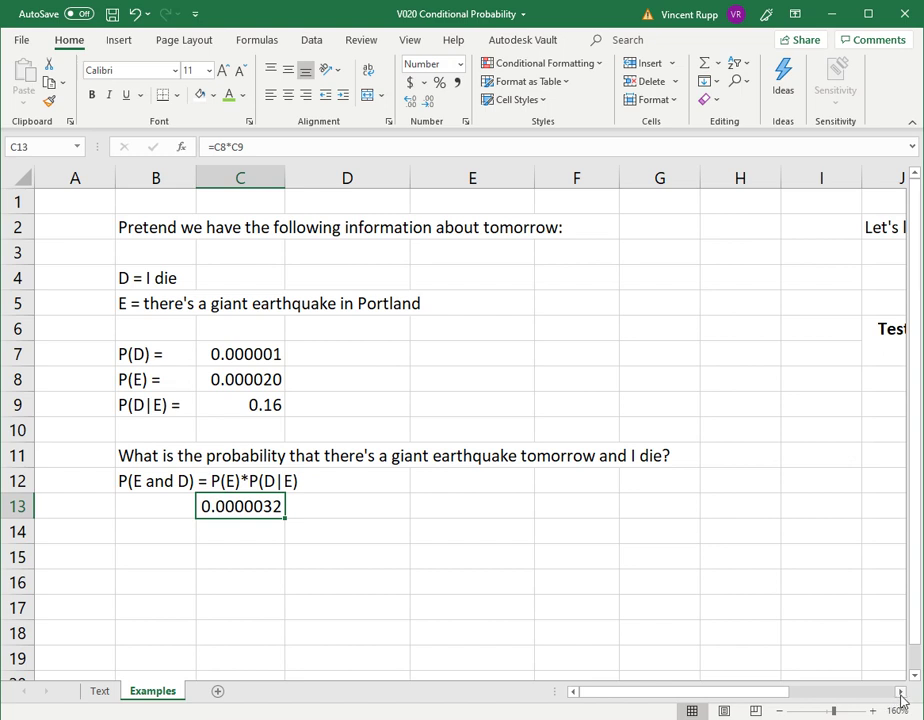
Step: Scroll to the 'Has Tuberculosis?' table and look over its Yes/No headers and row labels
drag(901, 699, 901, 697)
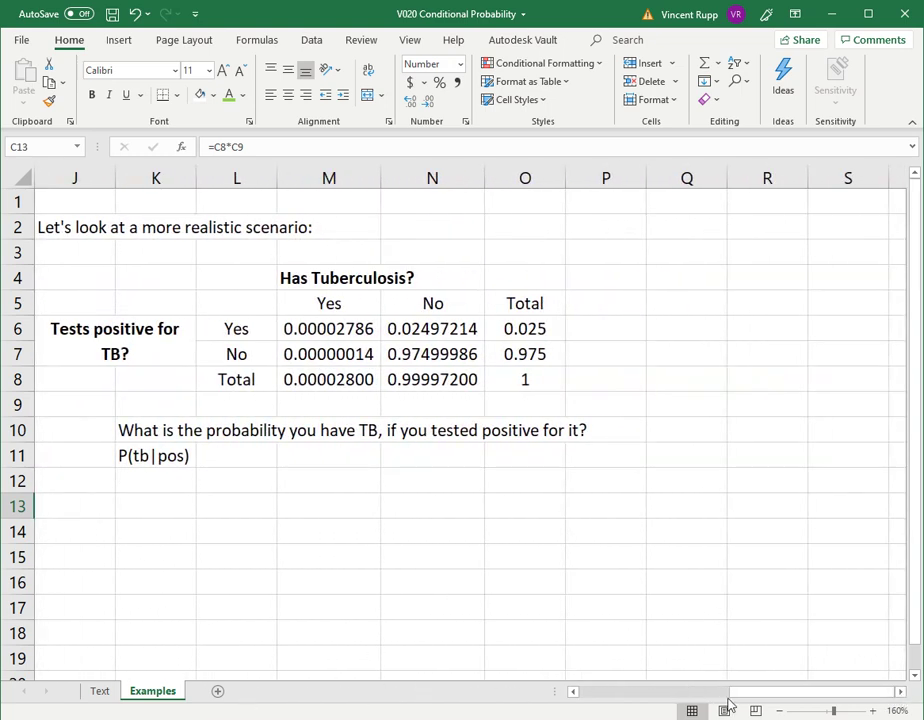
click(573, 695)
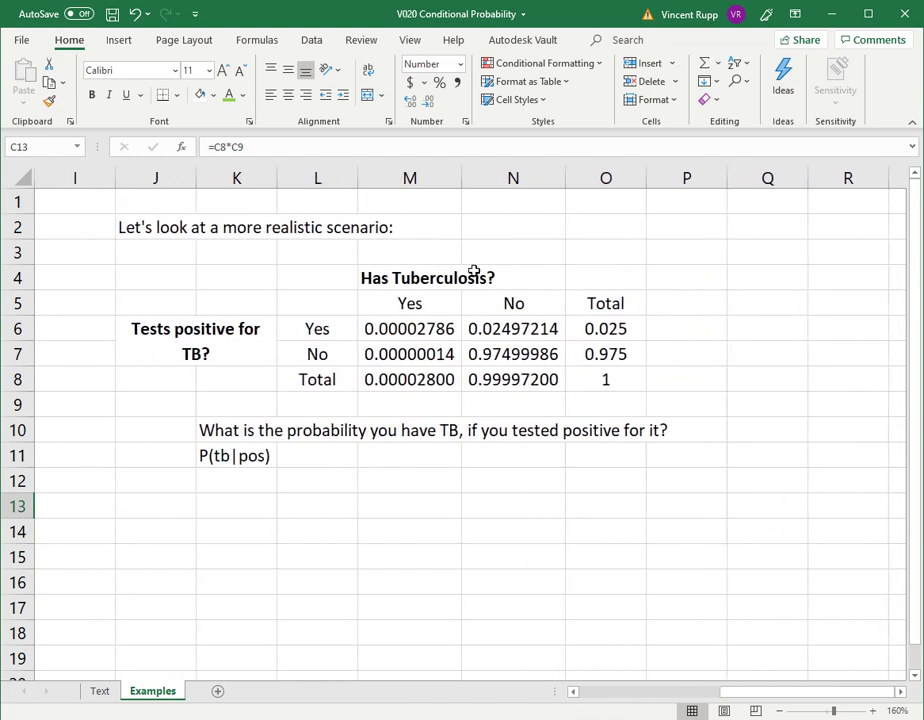
click(426, 277)
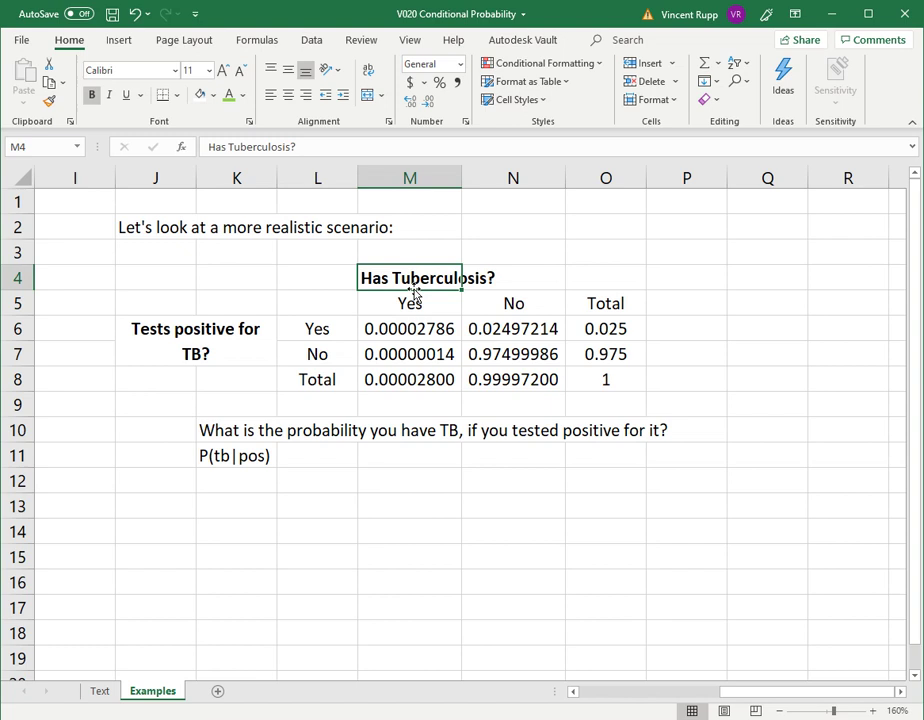
click(340, 279)
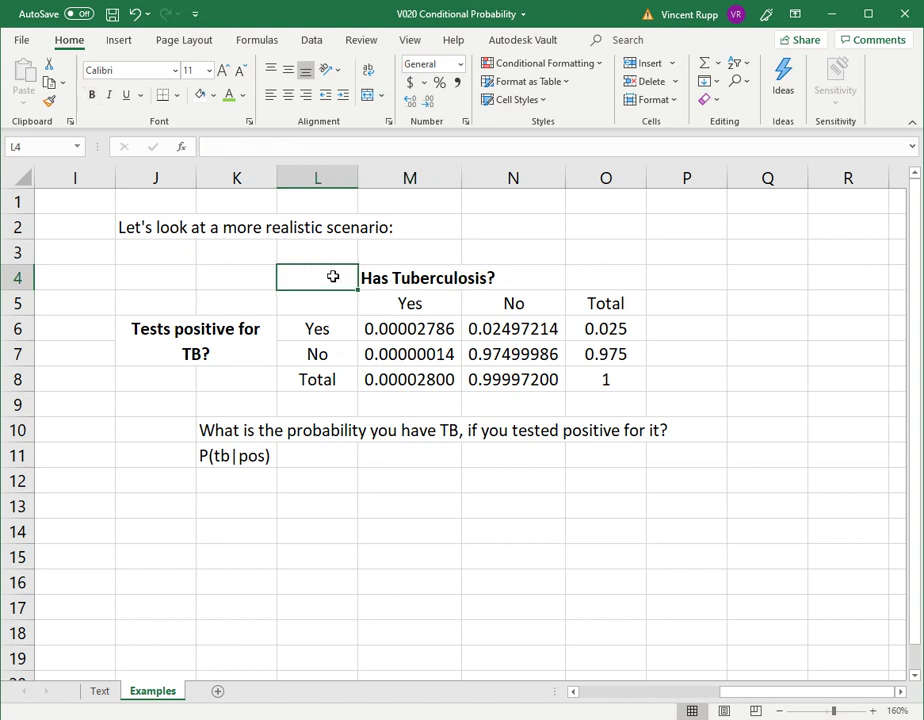
click(417, 303)
click(489, 303)
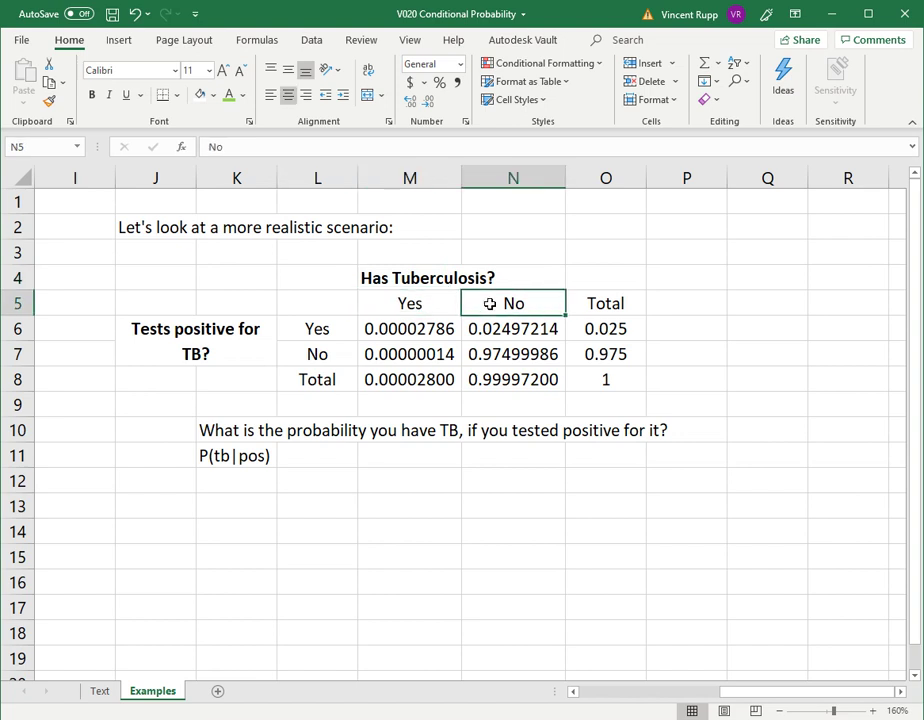
click(418, 305)
click(512, 303)
click(326, 330)
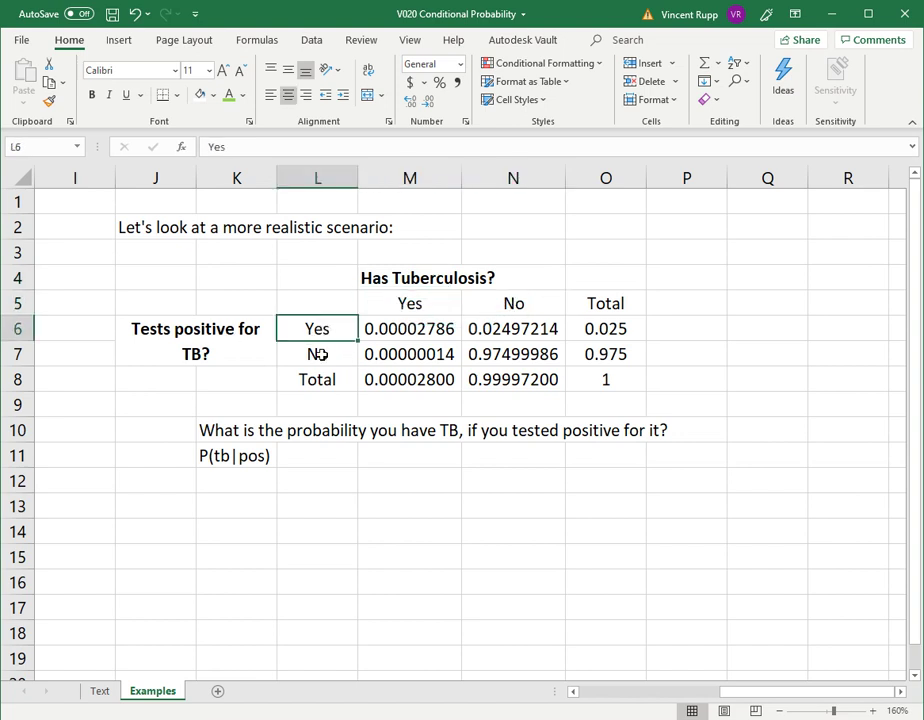
click(340, 354)
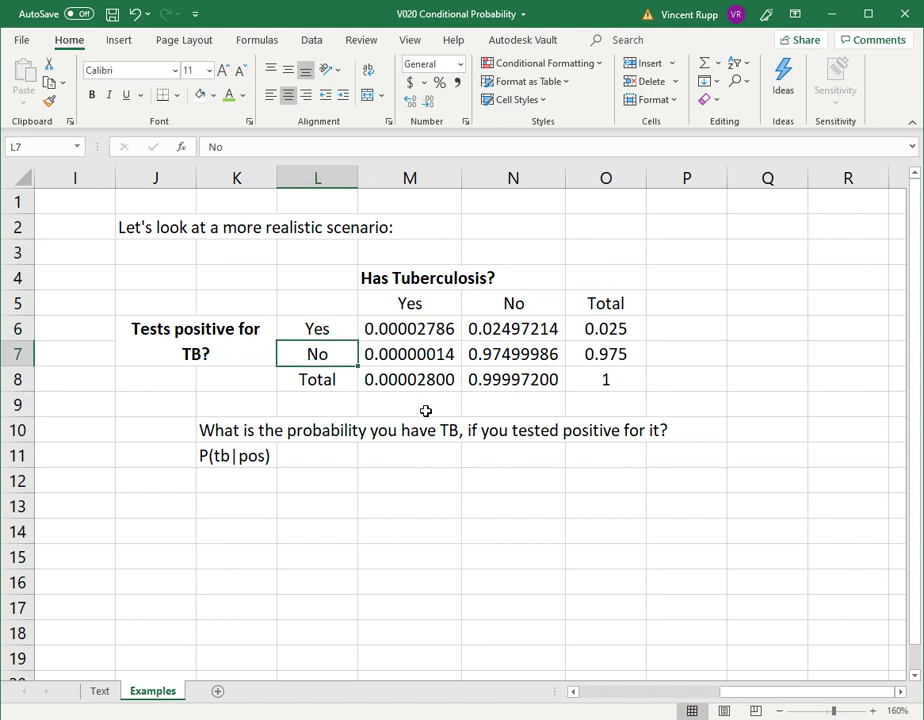
Step: Inspect the Yes column formulas in M8, M6 and M7 without changing them
click(408, 378)
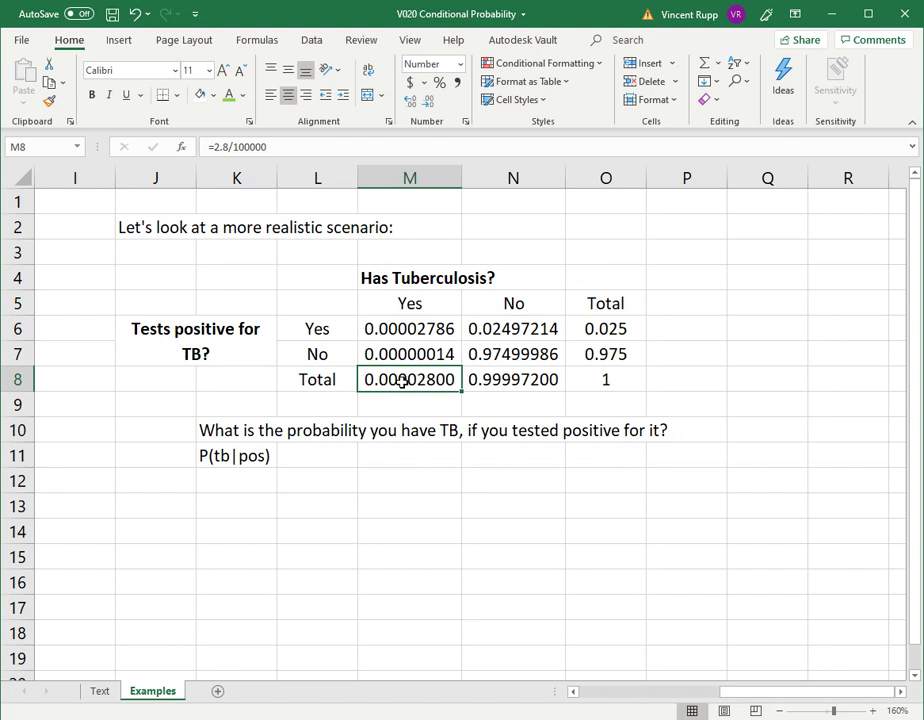
click(269, 147)
key(Escape)
key(Up)
key(Up)
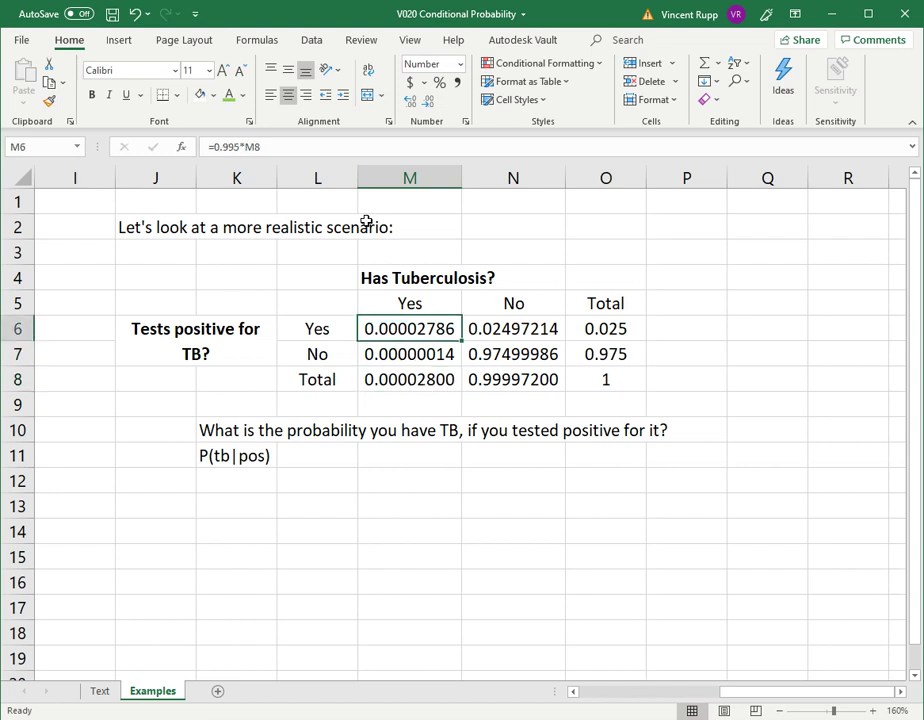
click(281, 150)
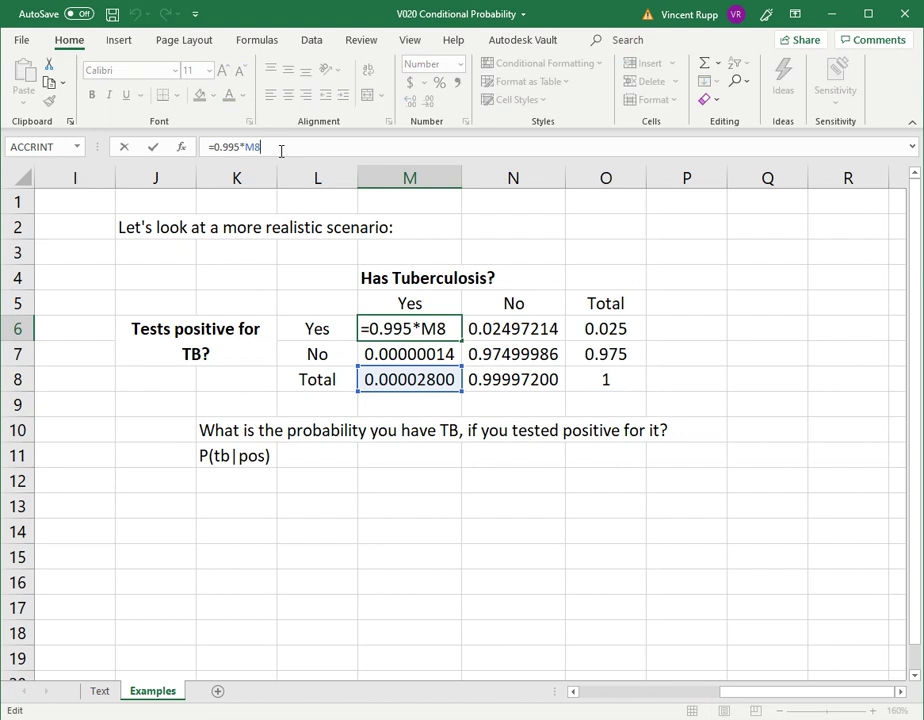
key(Escape)
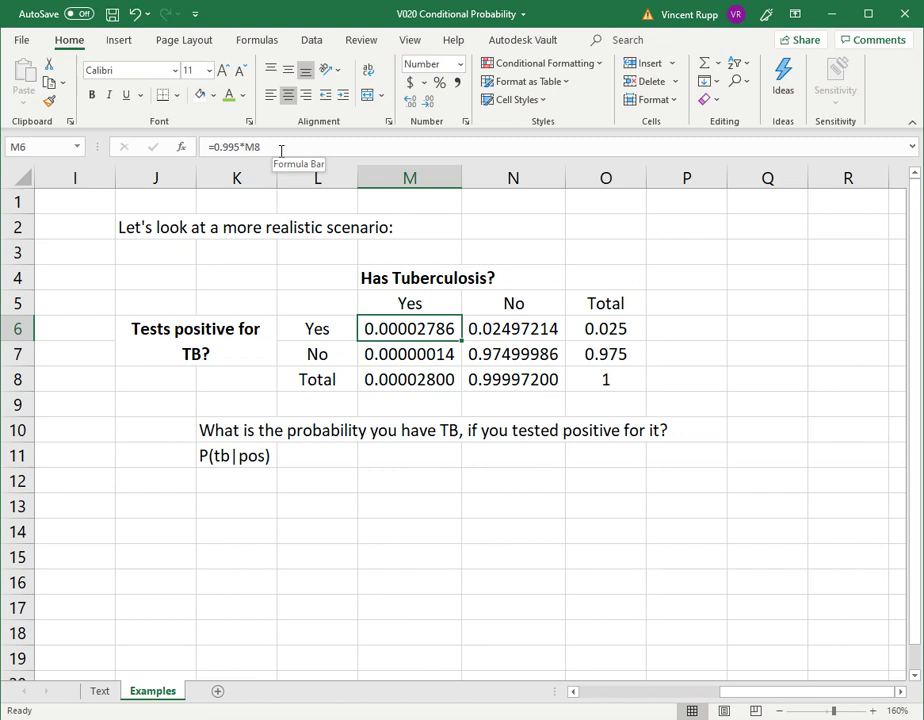
key(Down)
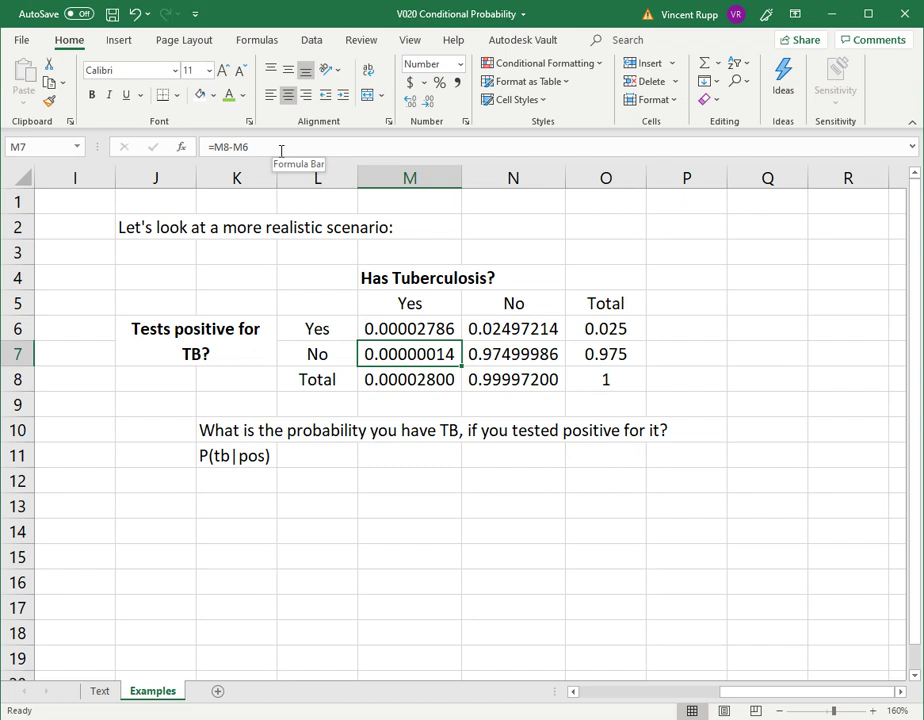
key(Up)
Step: Check the No column formulas in N7 and N6, where N6 =O6-M6 gives 0.02497214
key(Right)
key(Up)
key(Up)
key(Up)
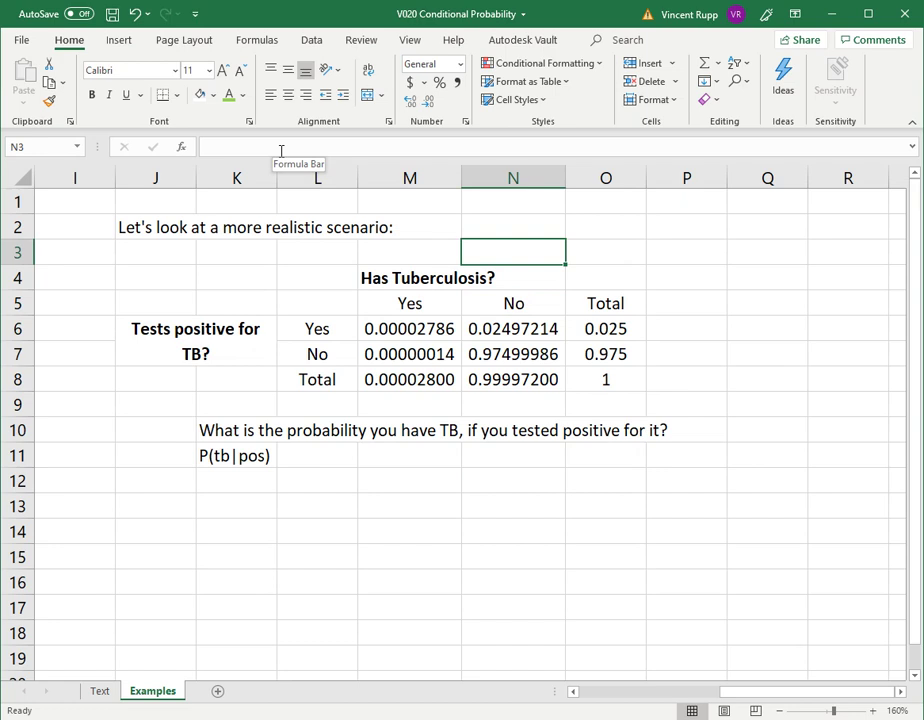
key(Down)
key(Down)
key(Down)
key(Down)
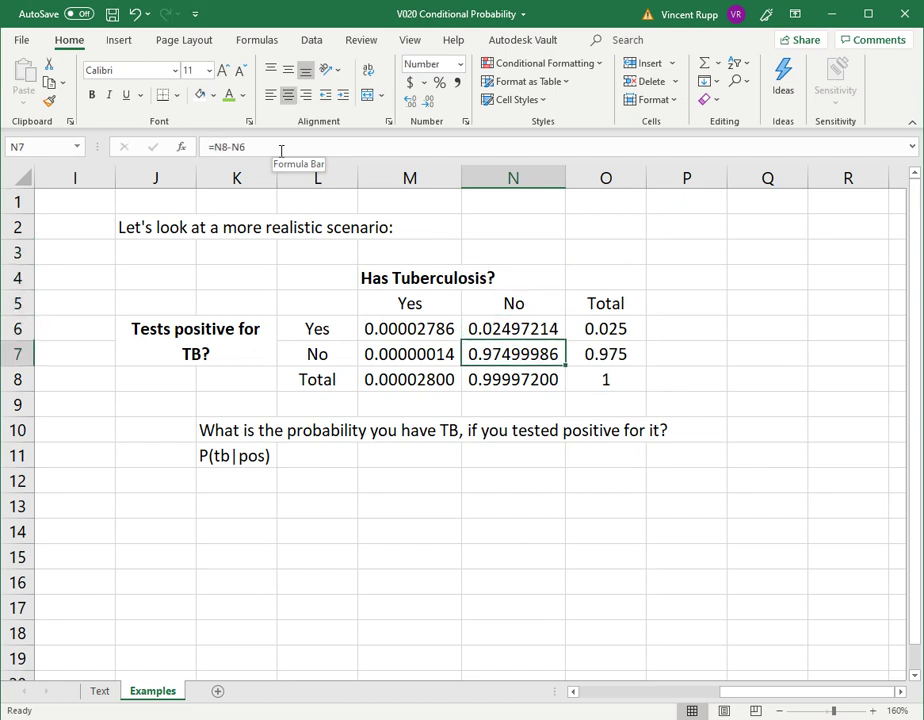
key(Left)
key(Right)
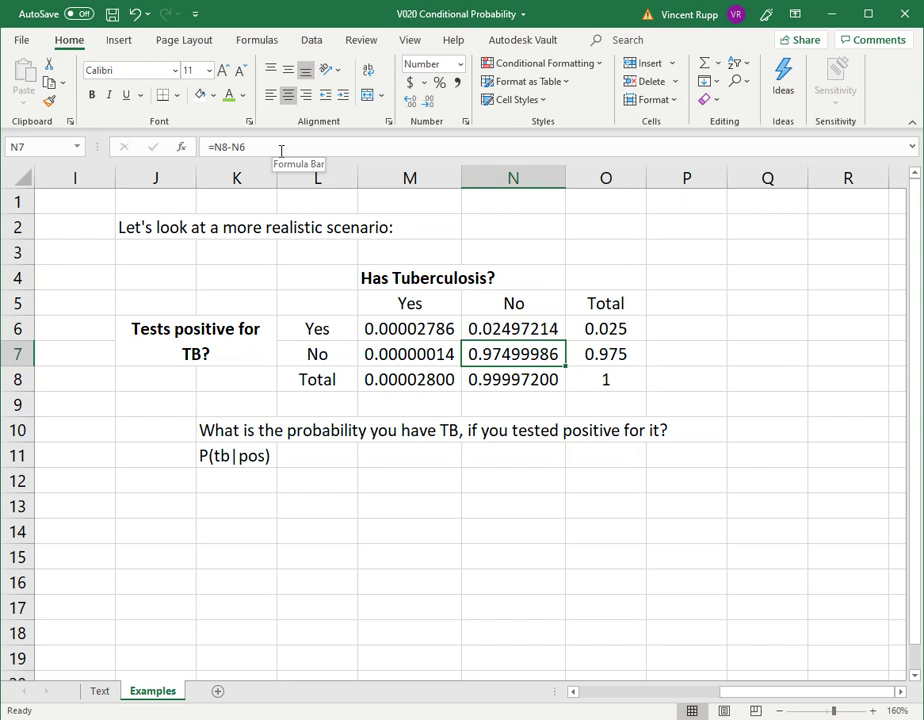
click(318, 352)
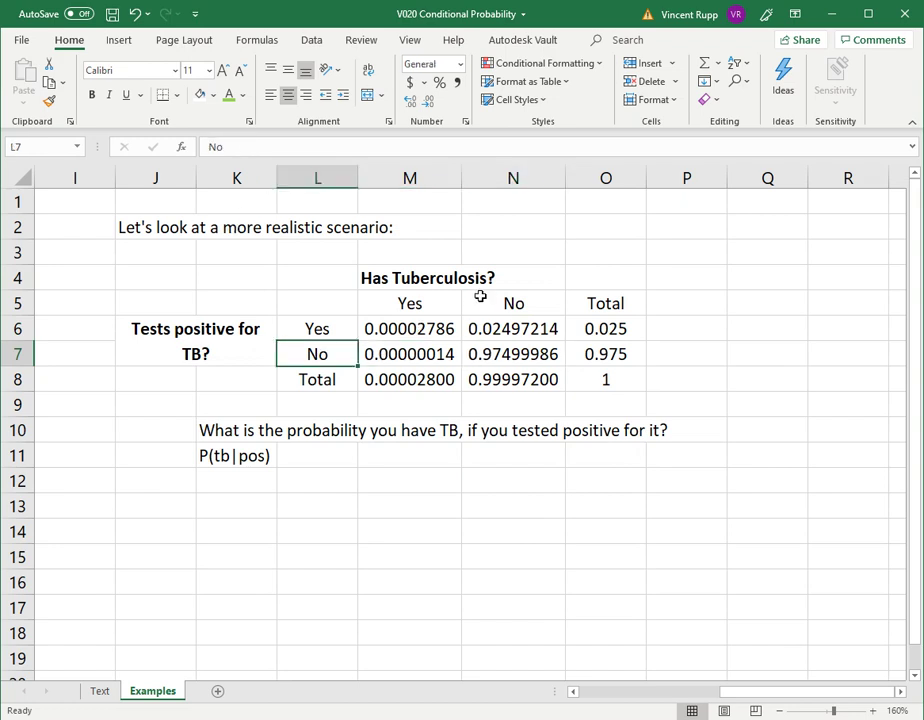
click(480, 296)
click(507, 357)
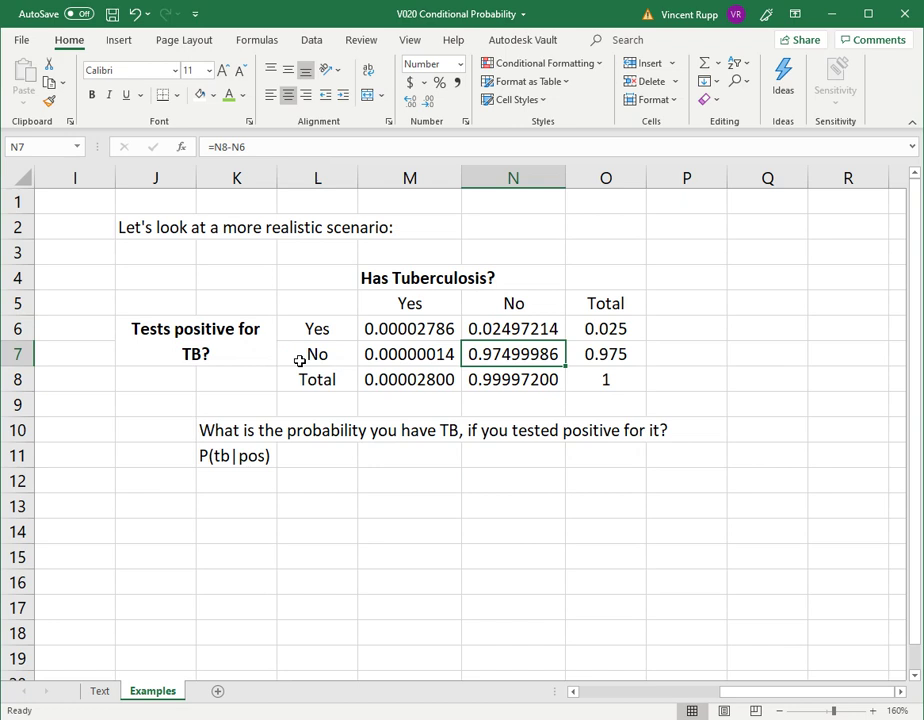
click(535, 336)
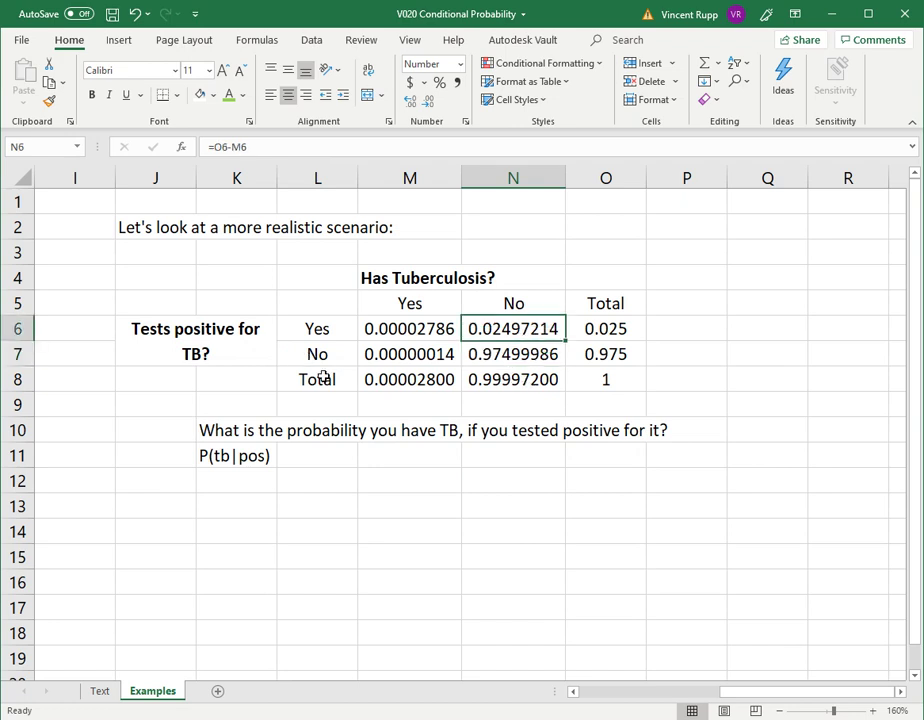
click(323, 333)
click(505, 328)
click(311, 329)
click(604, 327)
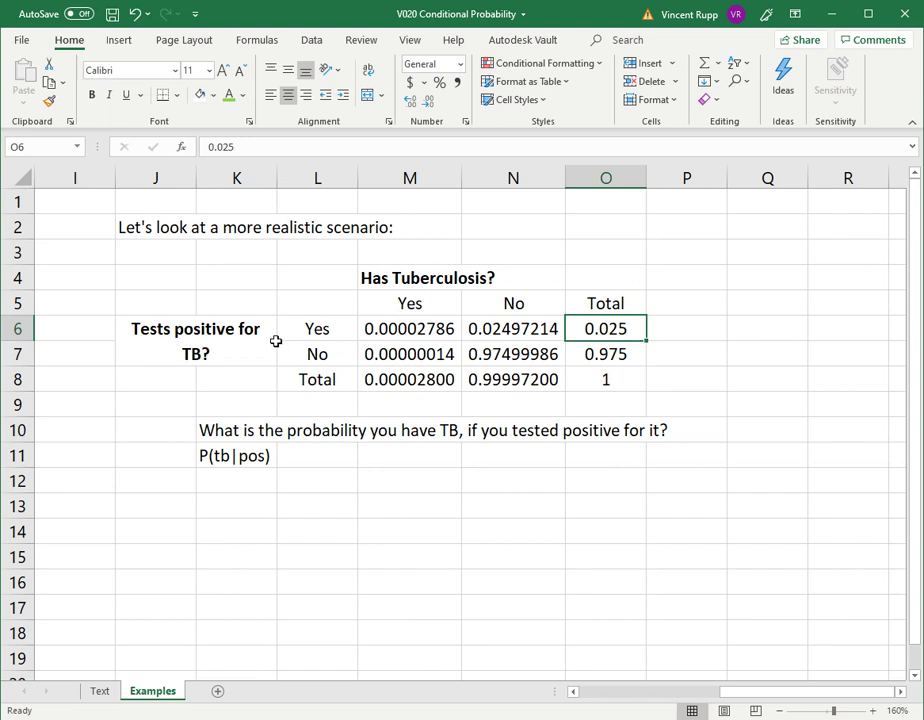
click(632, 358)
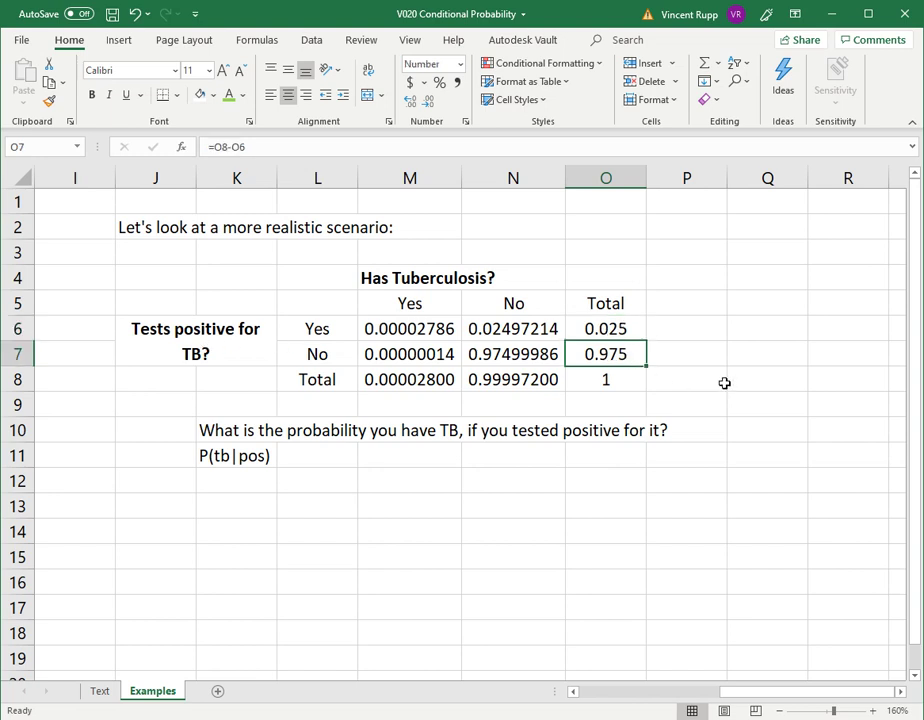
click(422, 390)
click(490, 381)
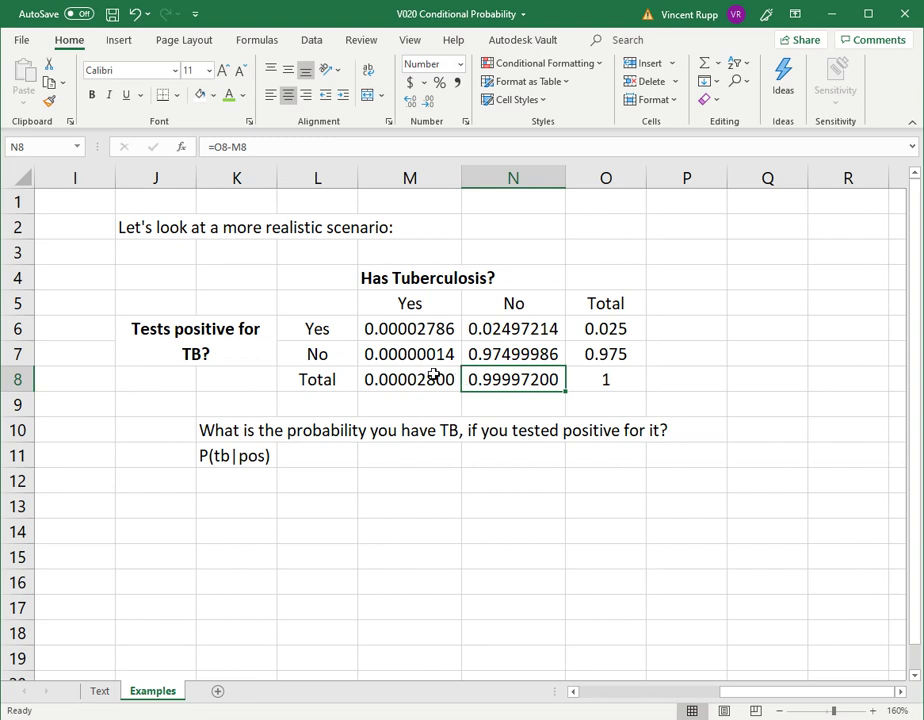
click(245, 484)
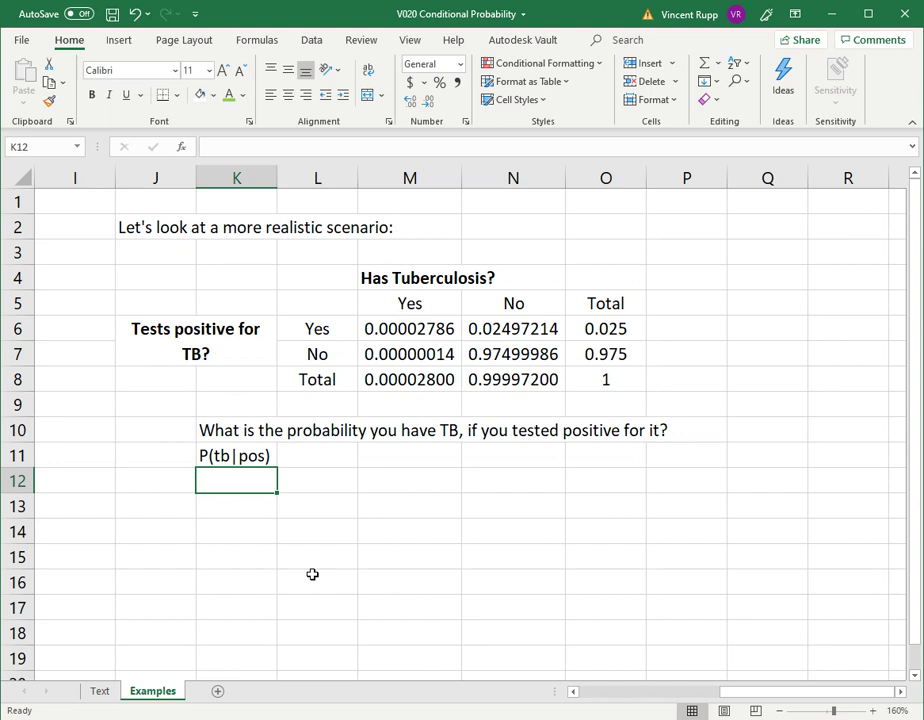
Step: Enter 'P(A and B) = P(A)*P(B|A)' in K13 and 'use some algebra:' in K14
key(Down)
text(P)
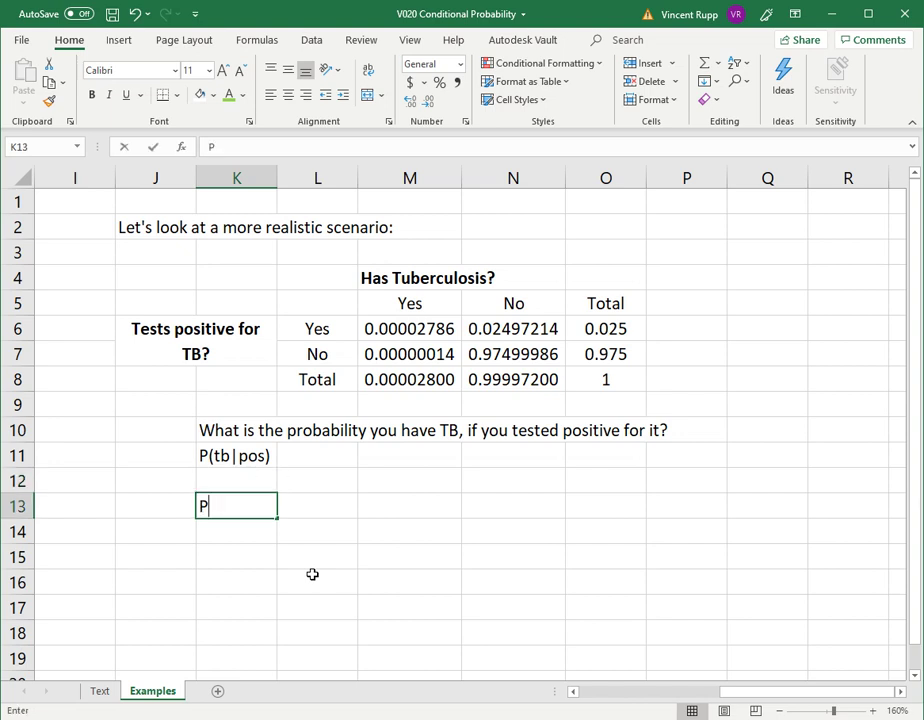
text((A and B) =)
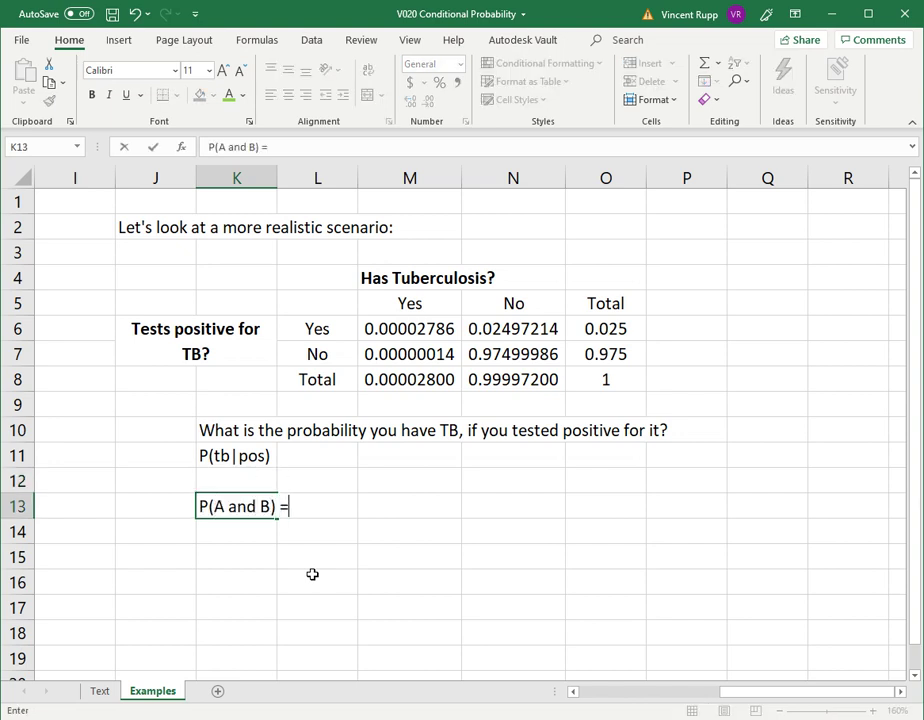
text( P(A)*P()
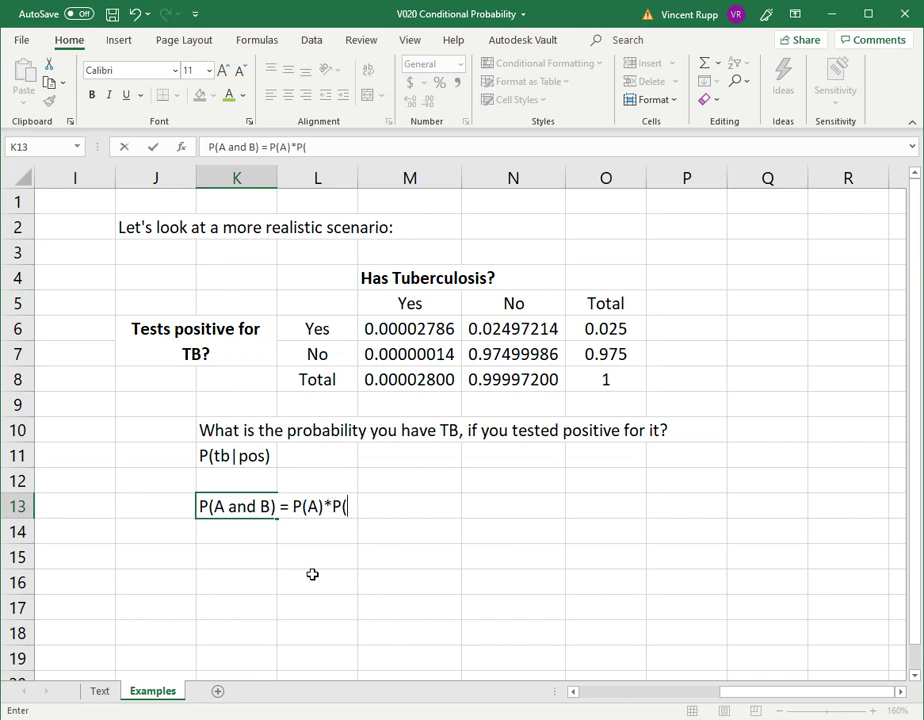
text(B)|A))
key(Return)
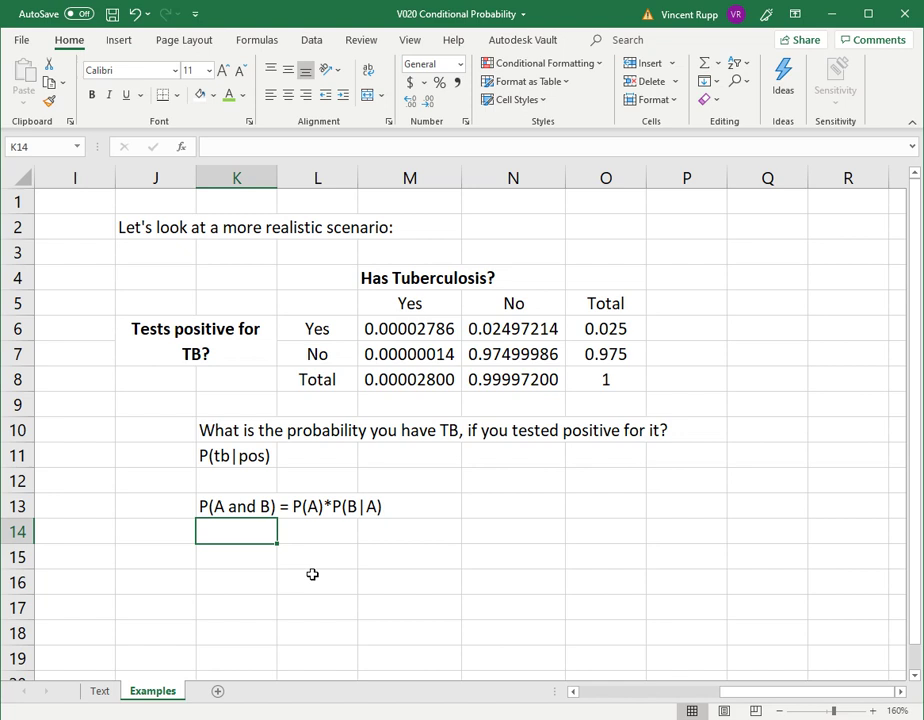
text(use some algebra:)
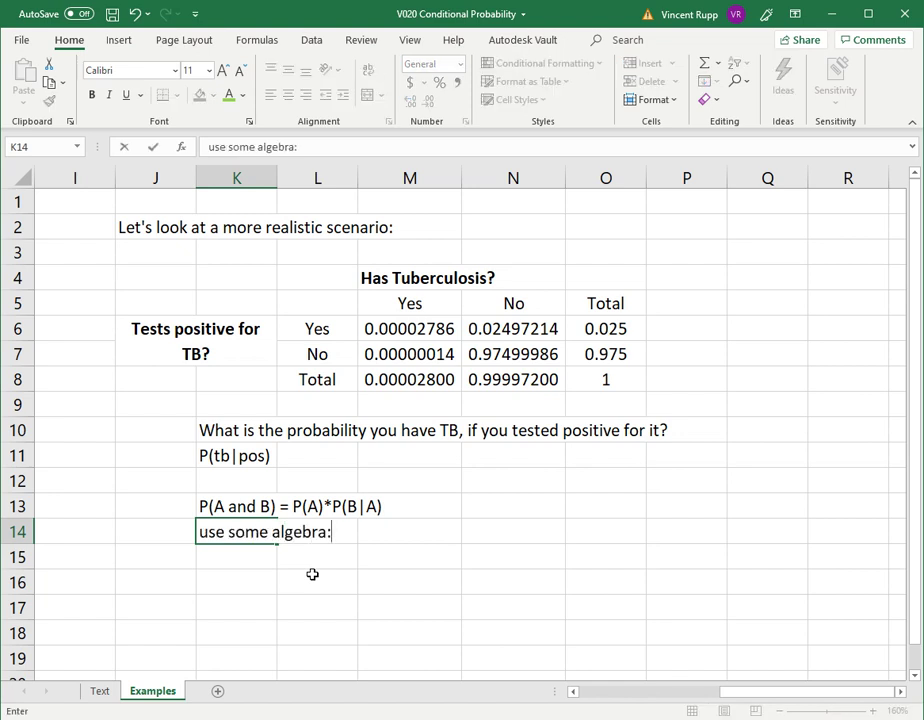
key(Return)
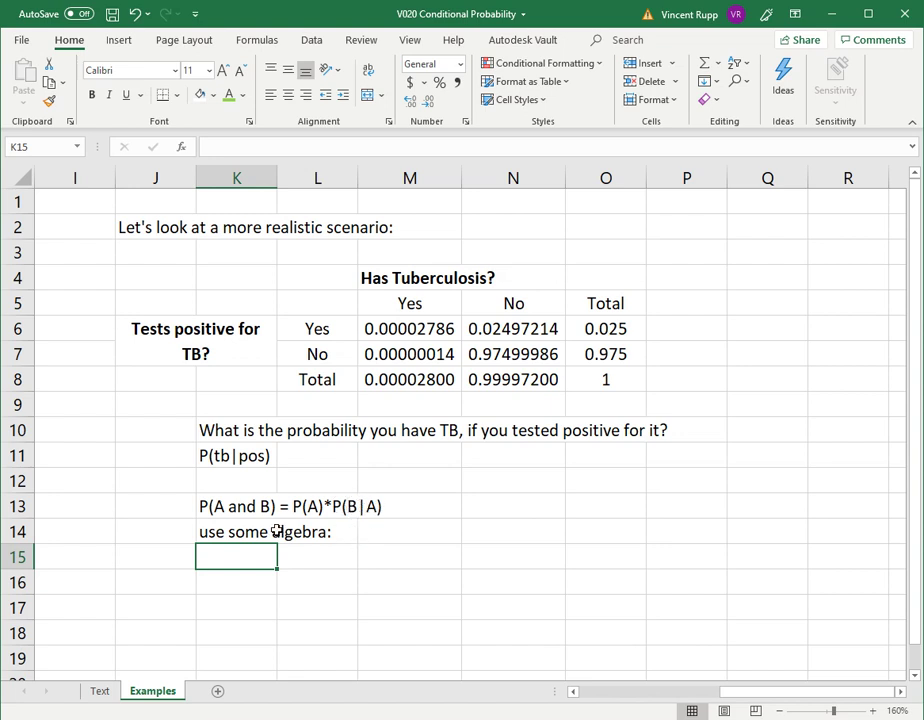
Step: Enter the rearranged rule 'P(A and B)/P(A) = P(B|A)' in K15
text(P(A and B)
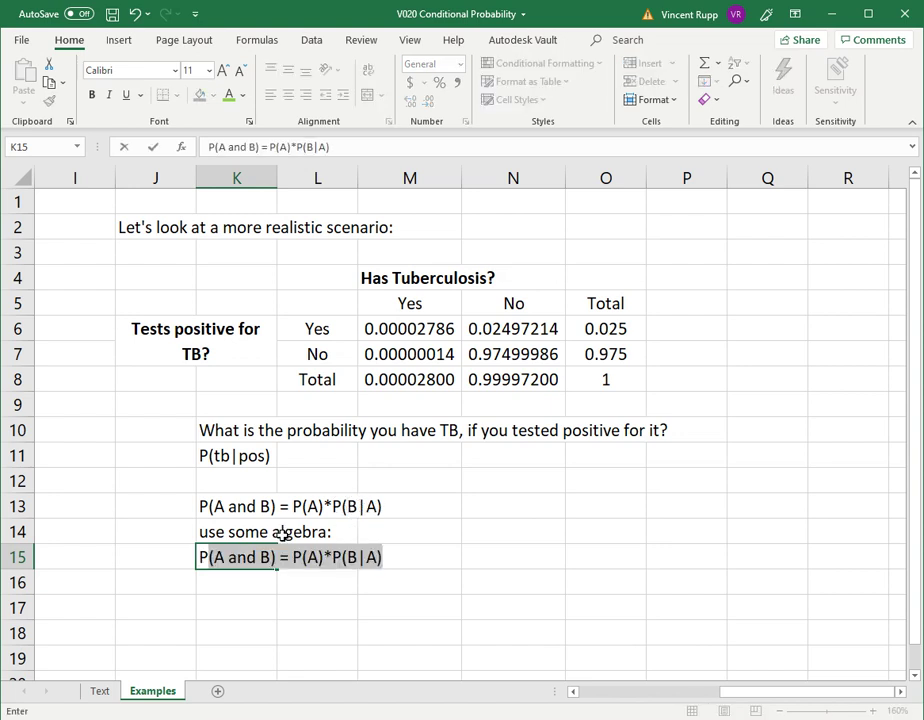
key(BackSpace)
text((A and B))
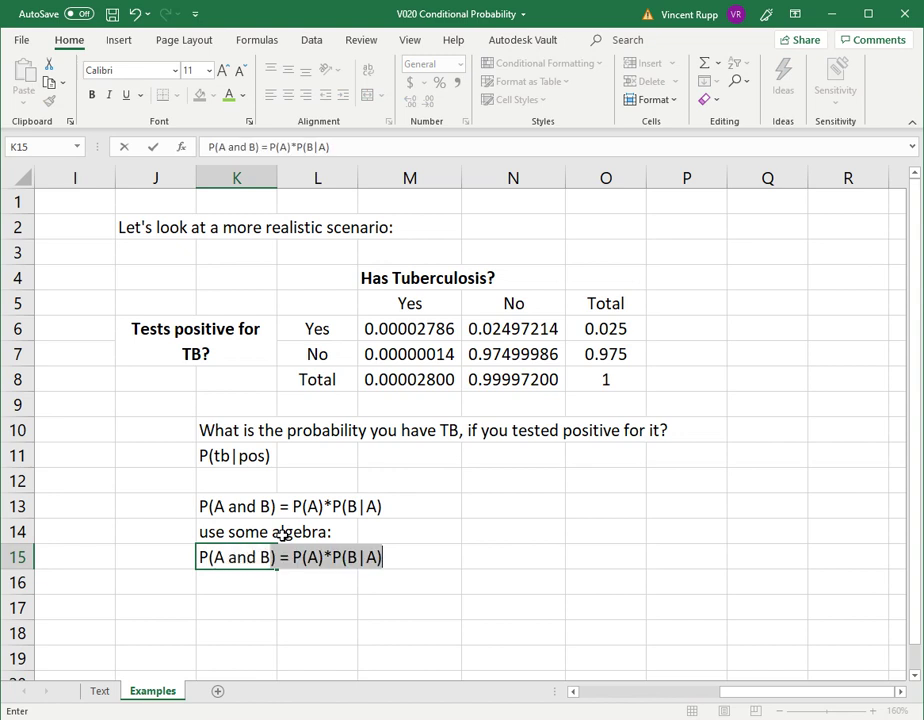
text(/P(B|A))
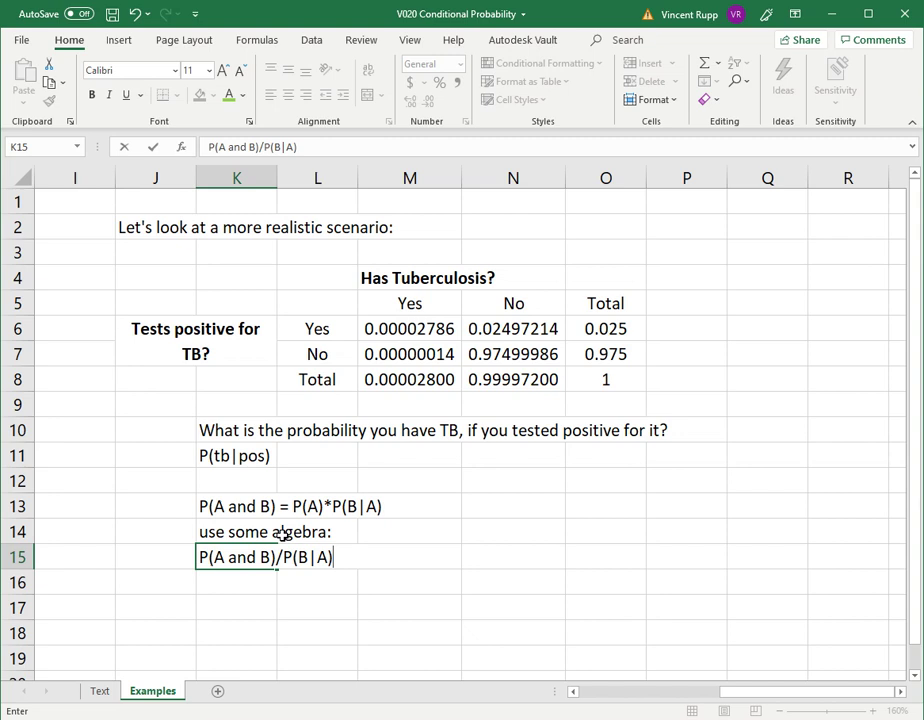
key(BackSpace)
key(BackSpace)
key(BackSpace)
key(BackSpace)
text(A) = P(B|A))
key(Return)
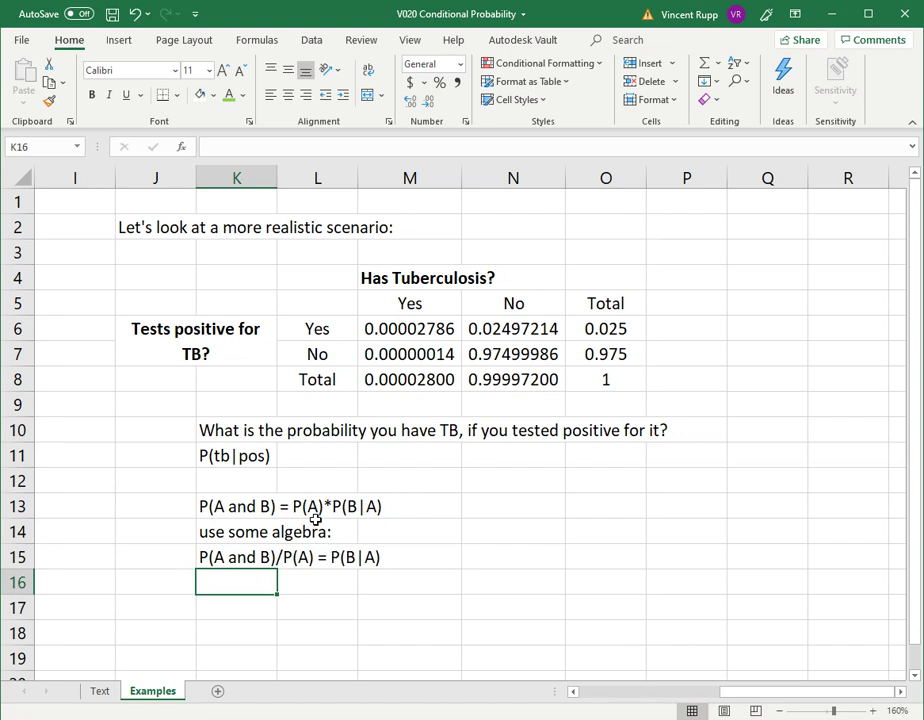
click(234, 567)
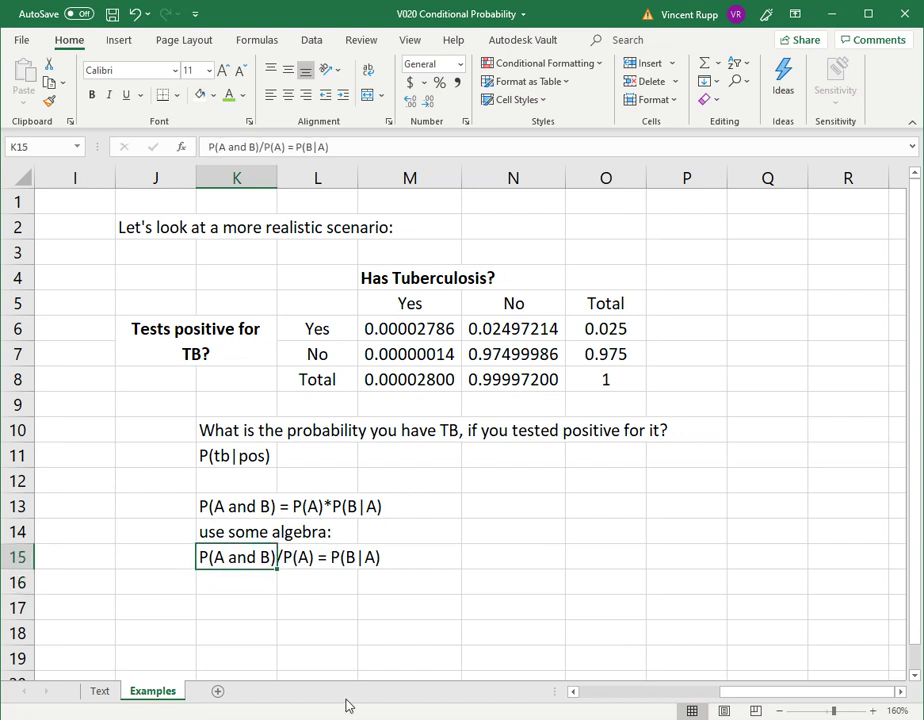
Step: Enter the formula =M6/O6 in L11 beside the P(tb|pos) label
click(245, 429)
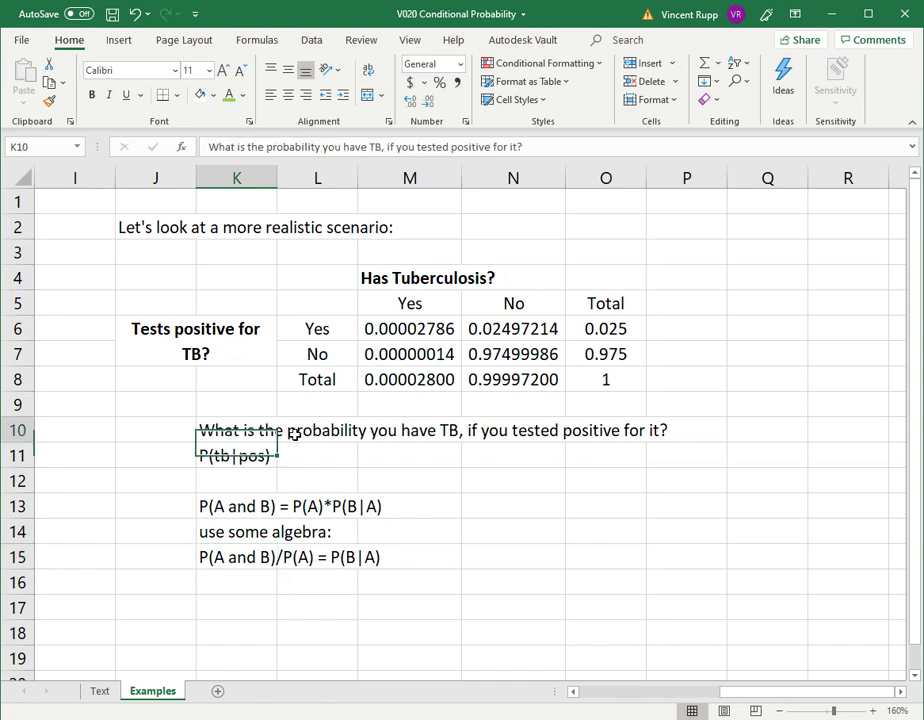
click(440, 432)
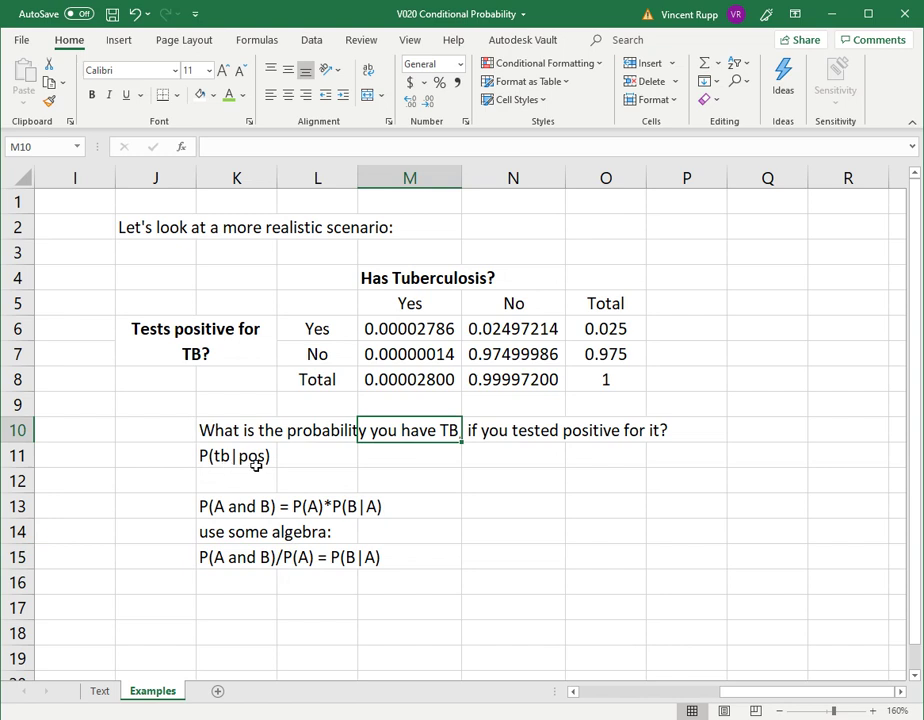
click(320, 455)
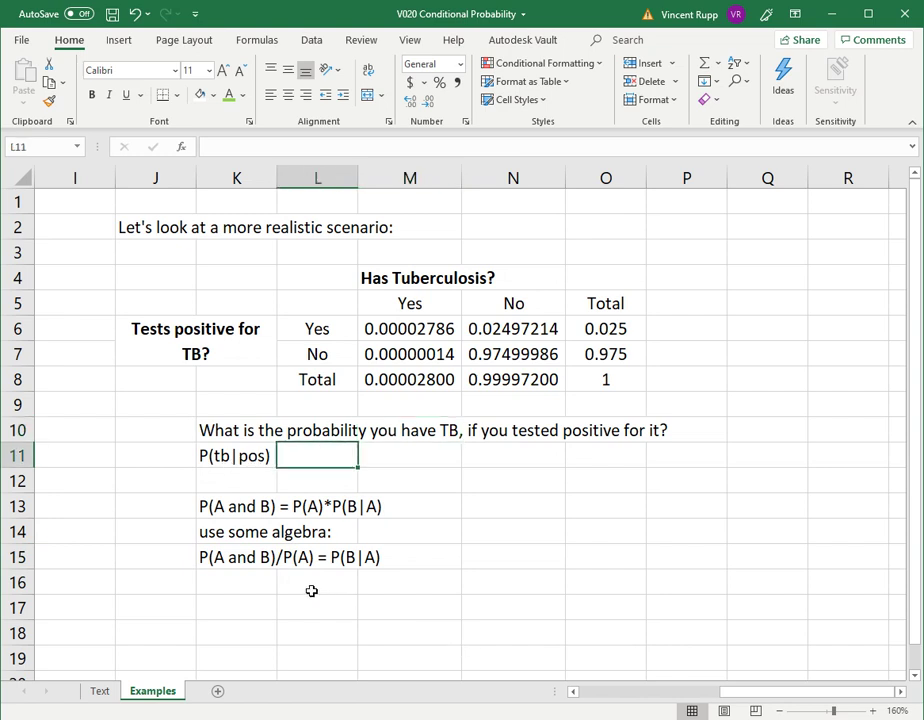
text(=)
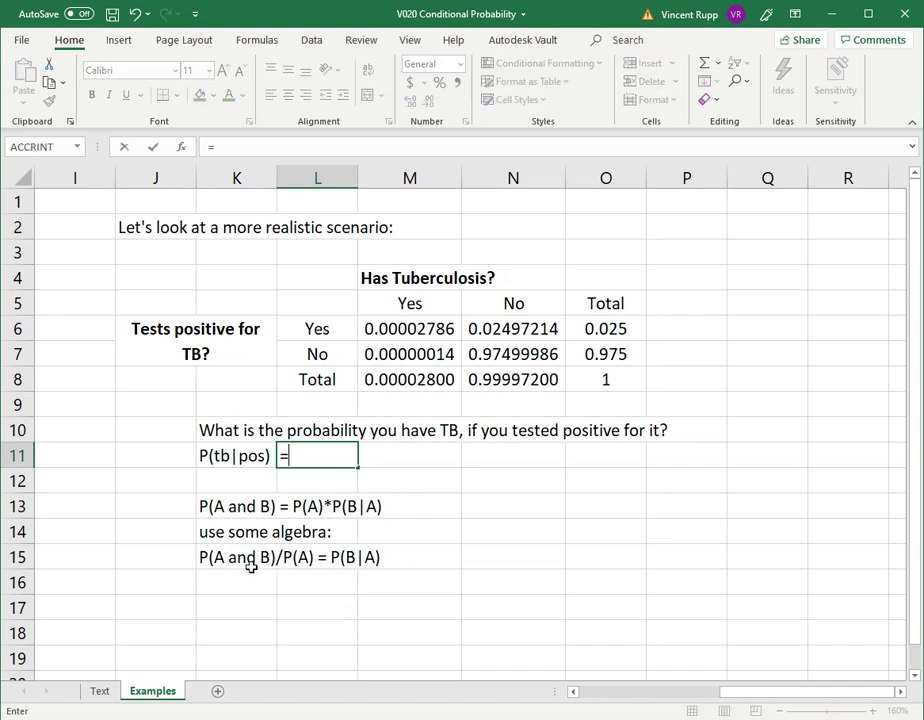
click(366, 328)
text(/)
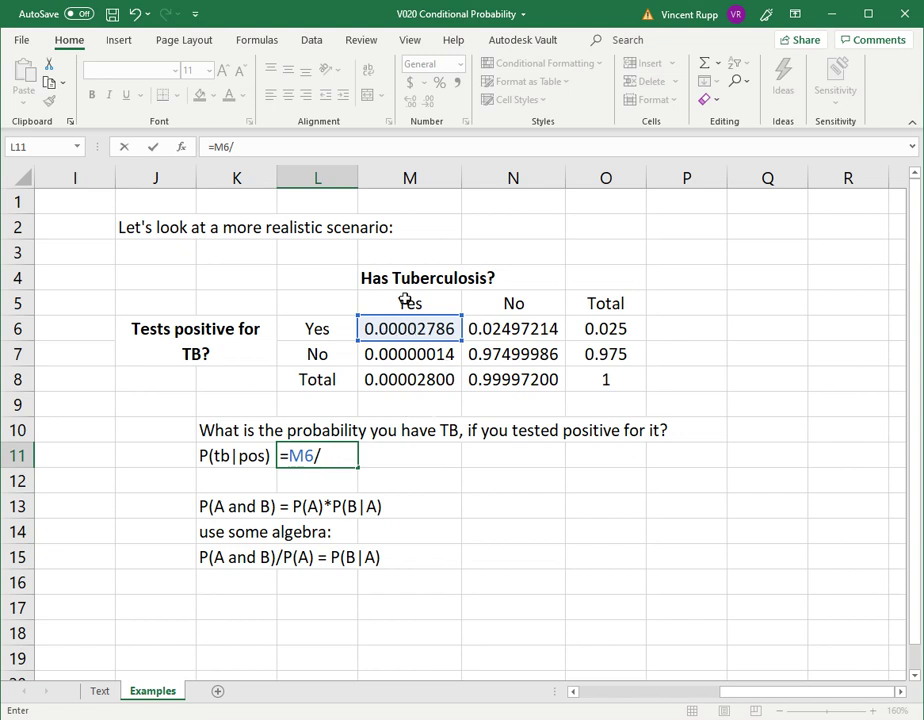
click(612, 326)
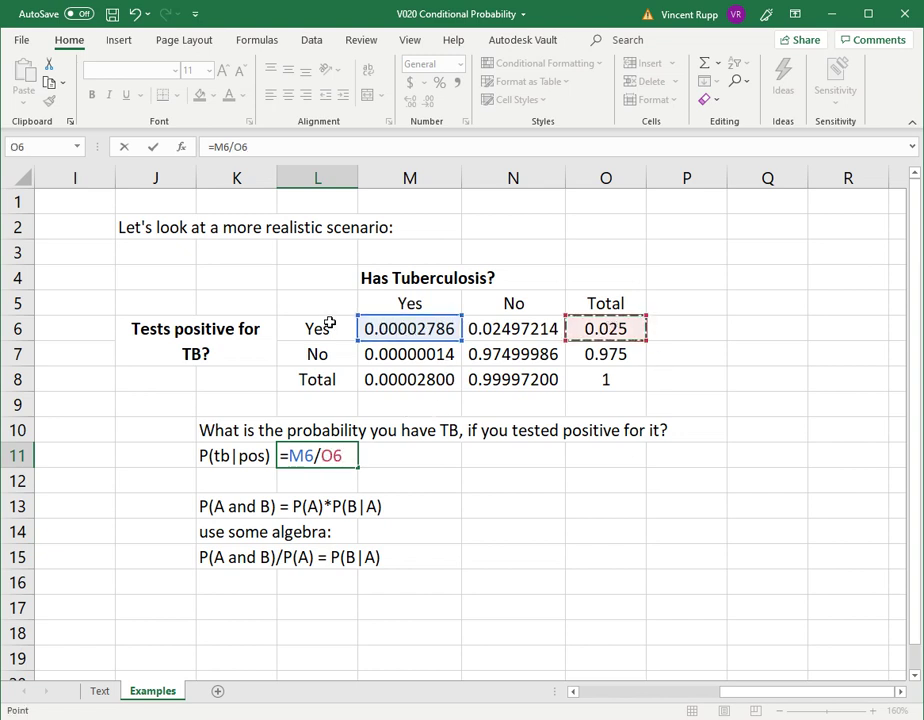
Step: Format the P(tb|pos) result in L11 as a percentage reading 0.11%
key(Return)
key(Up)
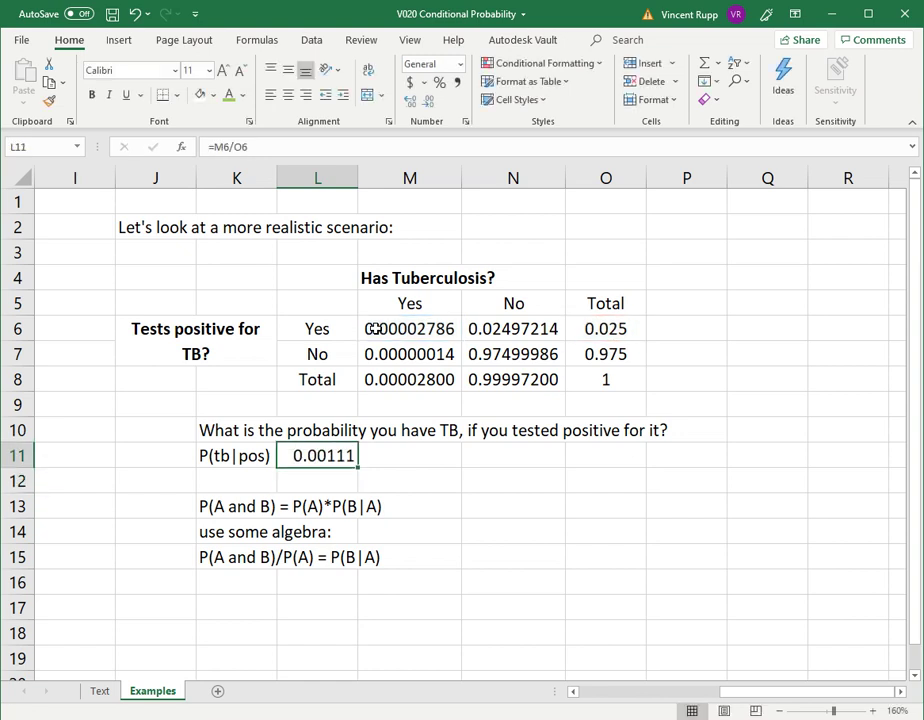
key(ctrl+shift+5)
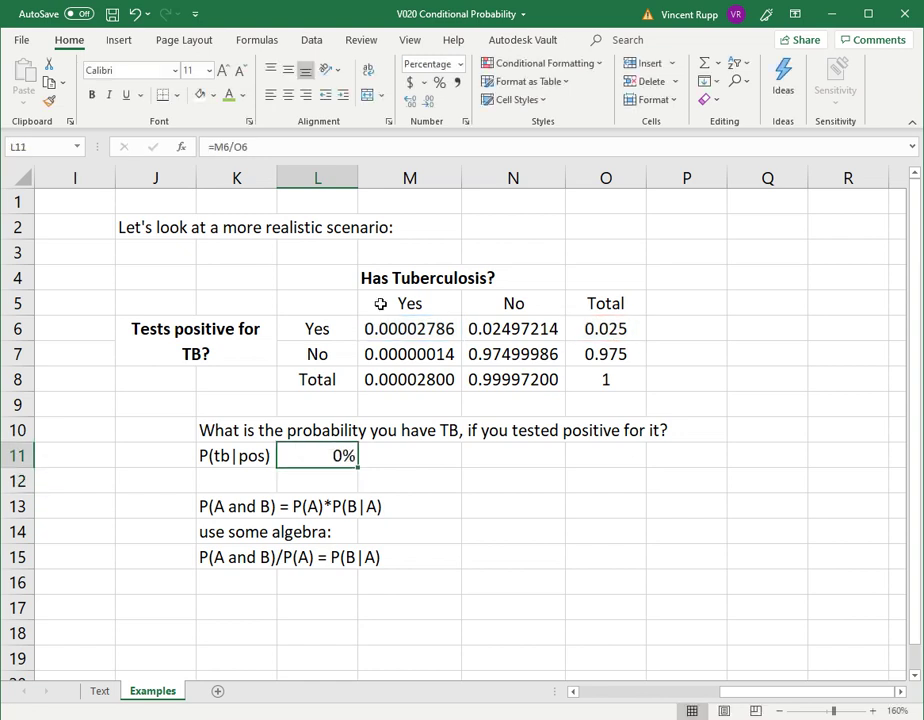
click(412, 103)
click(412, 103)
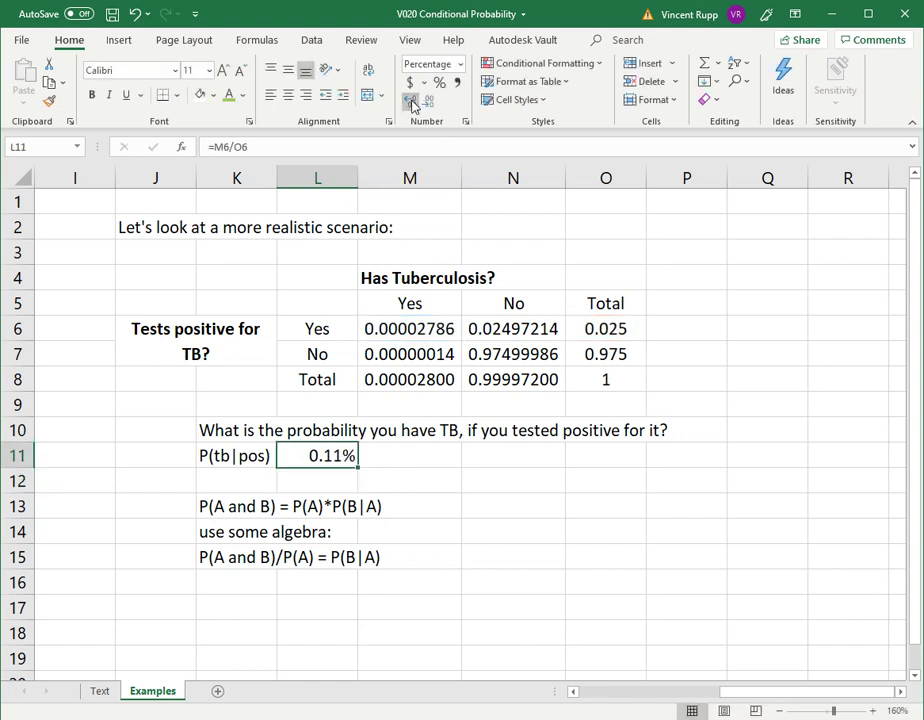
Step: Add the note 'About a tenth of a percent.' in M11
click(415, 453)
text(About a)
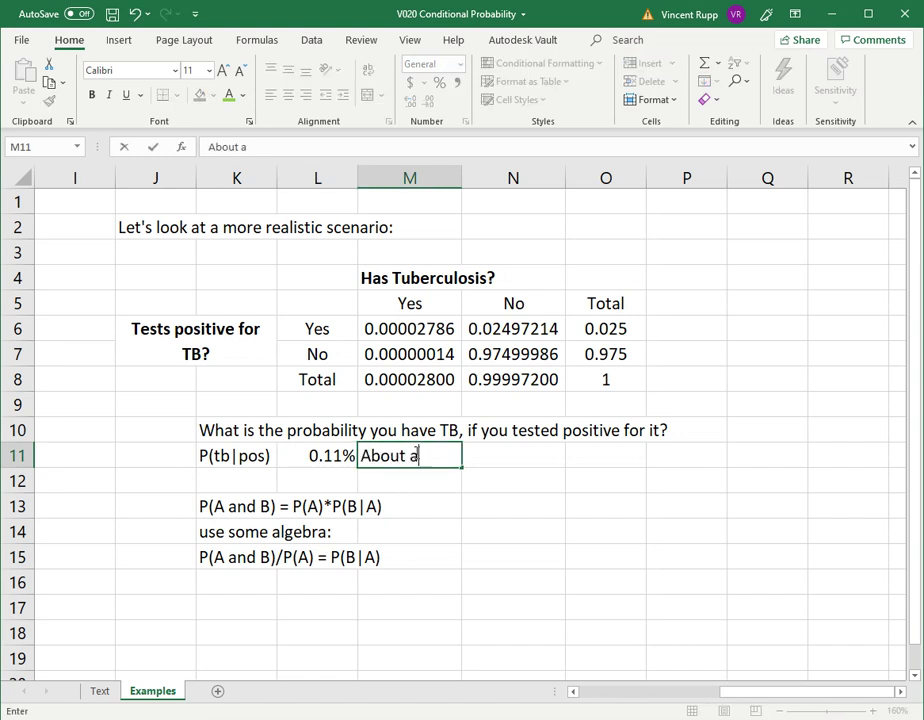
text( tenth of a percent)
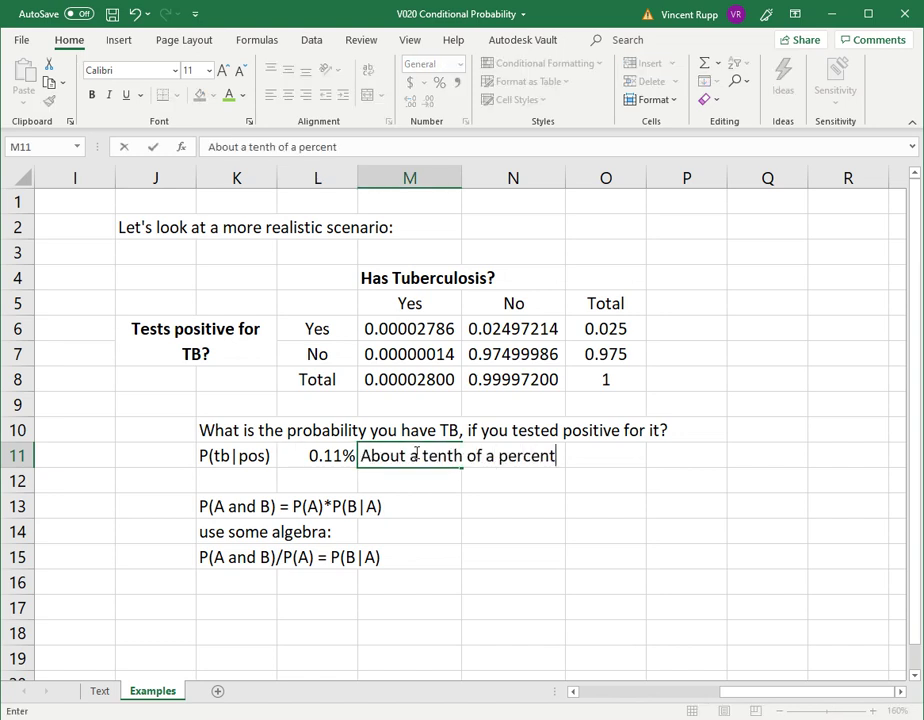
key(alt)
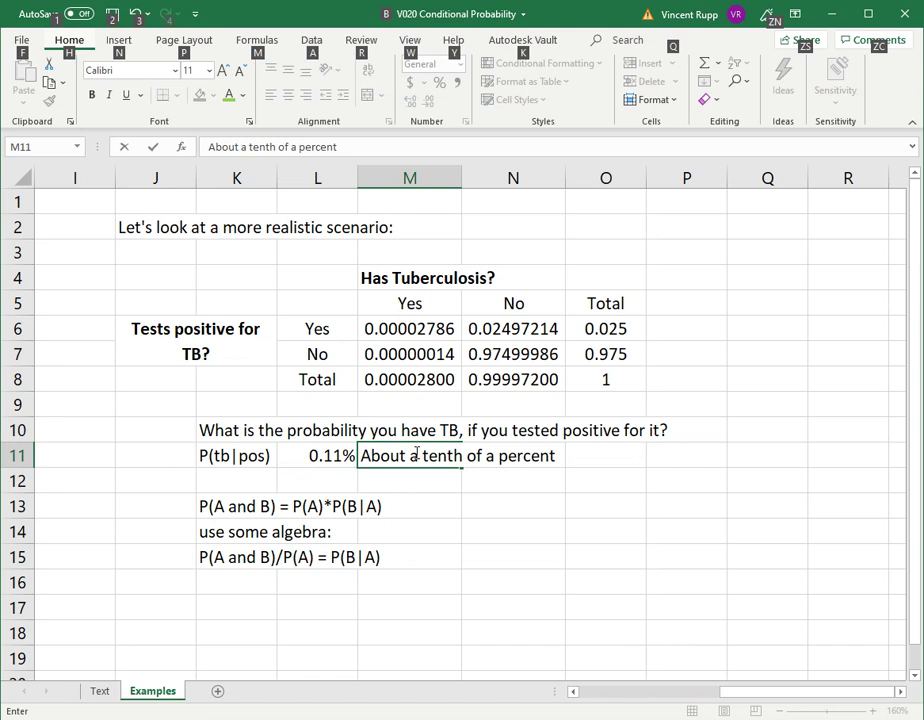
key(alt)
text(.)
key(Return)
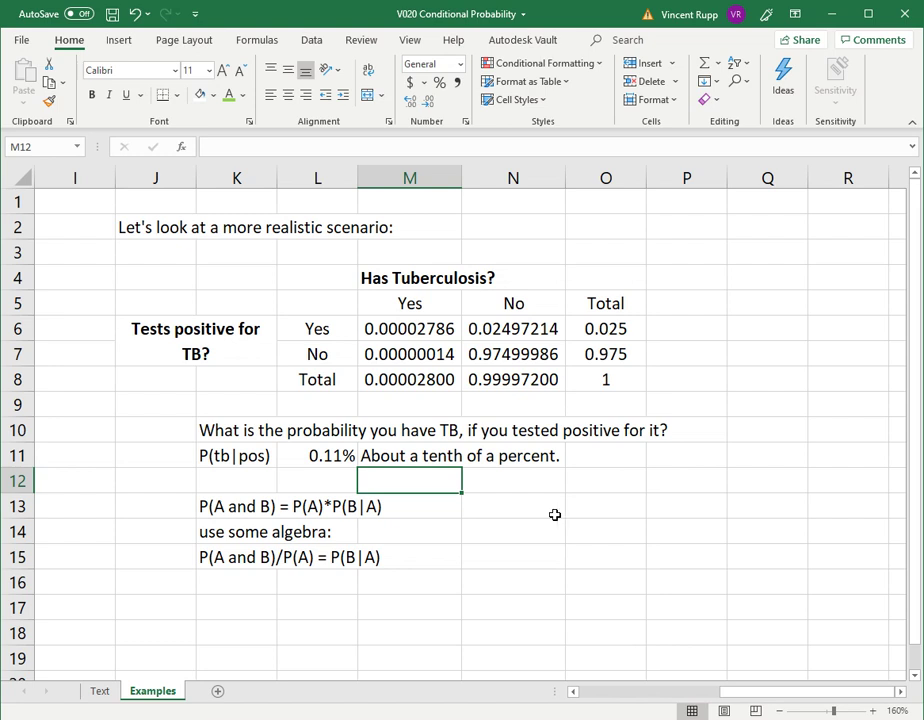
click(412, 460)
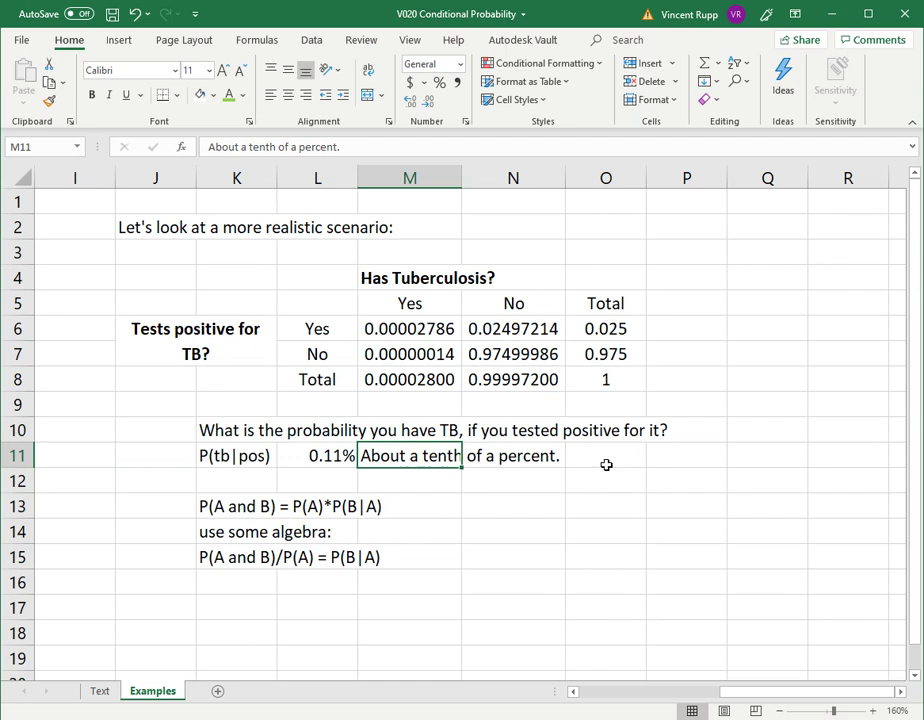
click(602, 460)
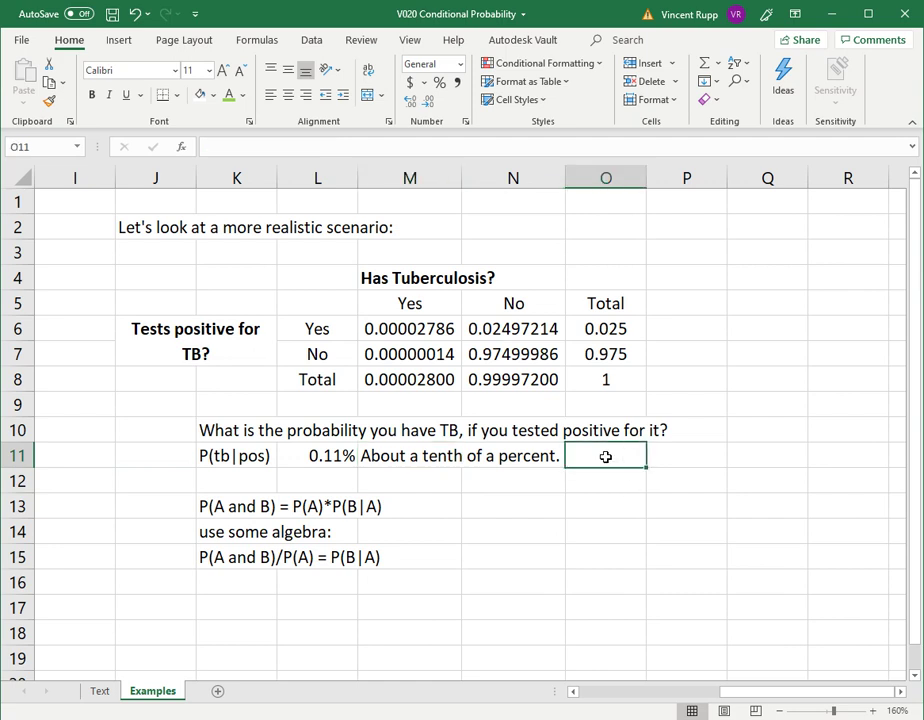